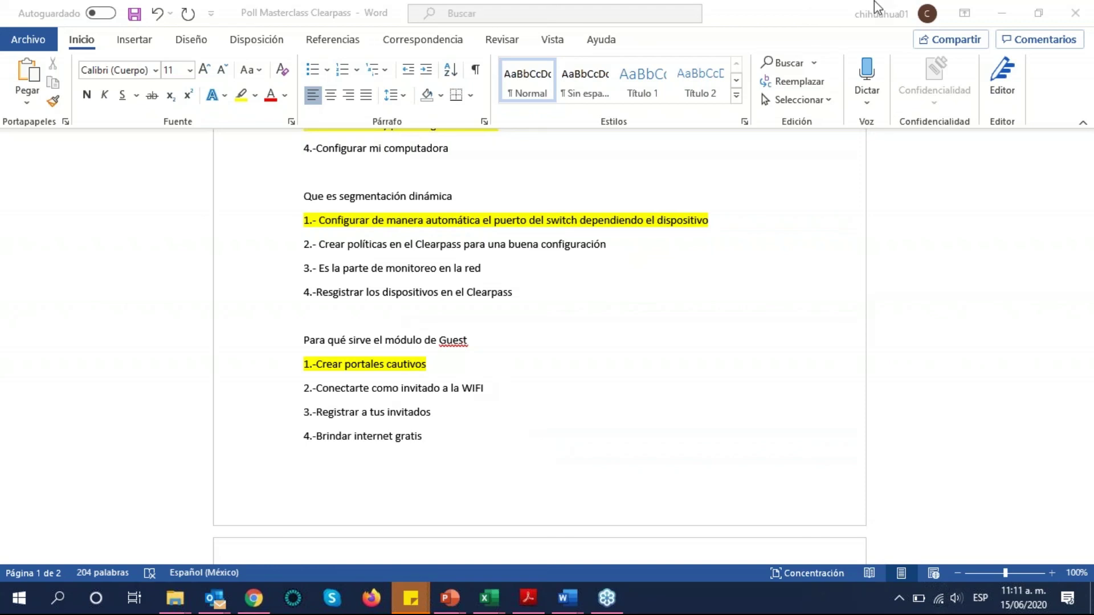
- Open the 'ClearPass Policy Manager - Aruba Networks' demo site from Chrome's HPE bookmarks
click(254, 598)
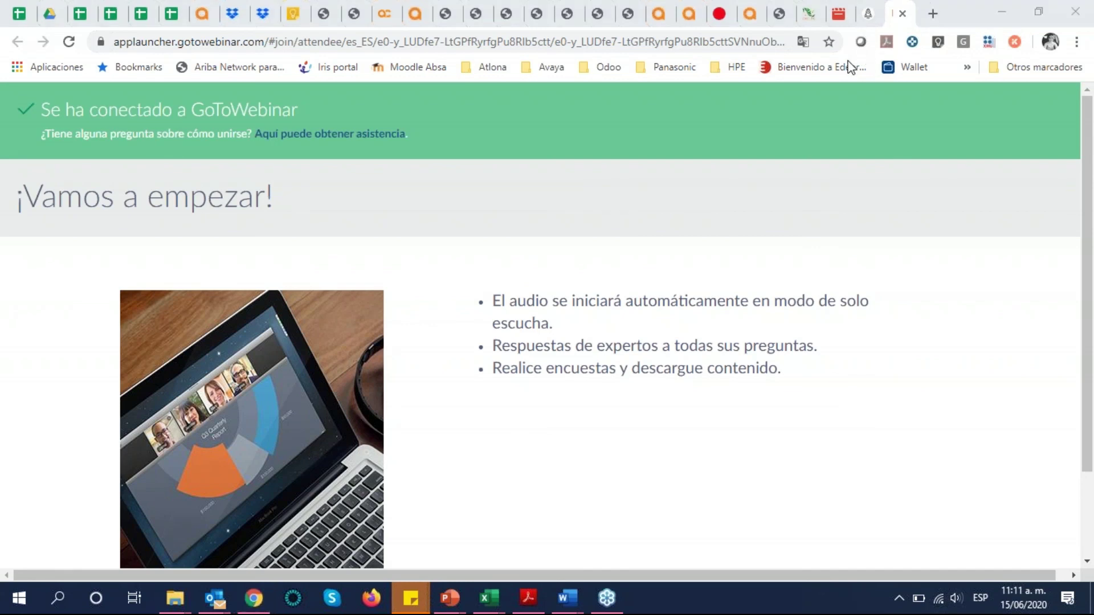
click(731, 67)
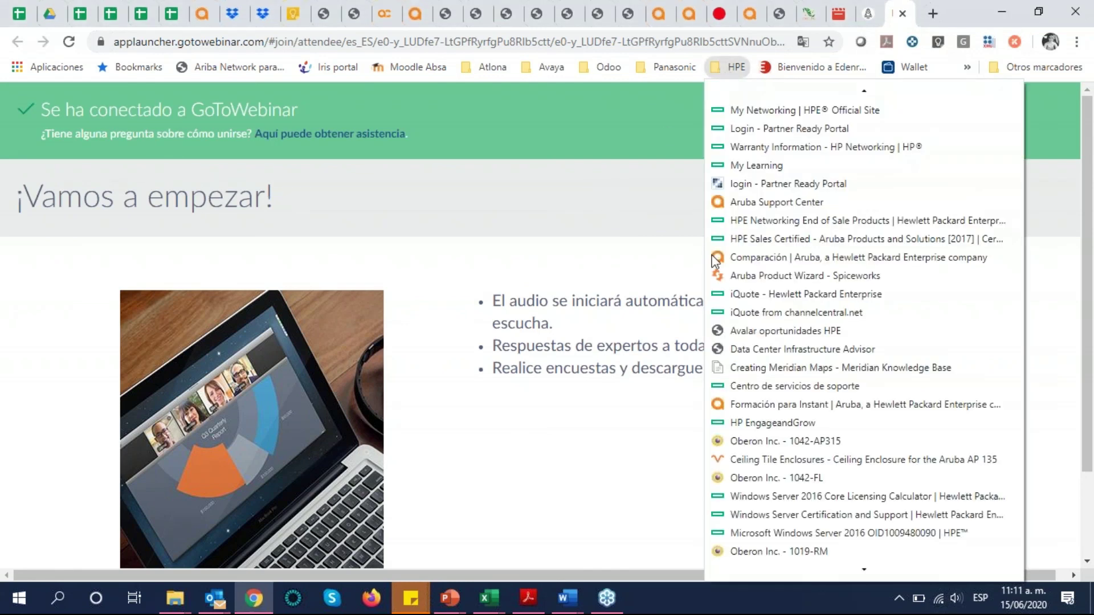
scroll(885, 424, down, 1)
scroll(890, 434, down, 3)
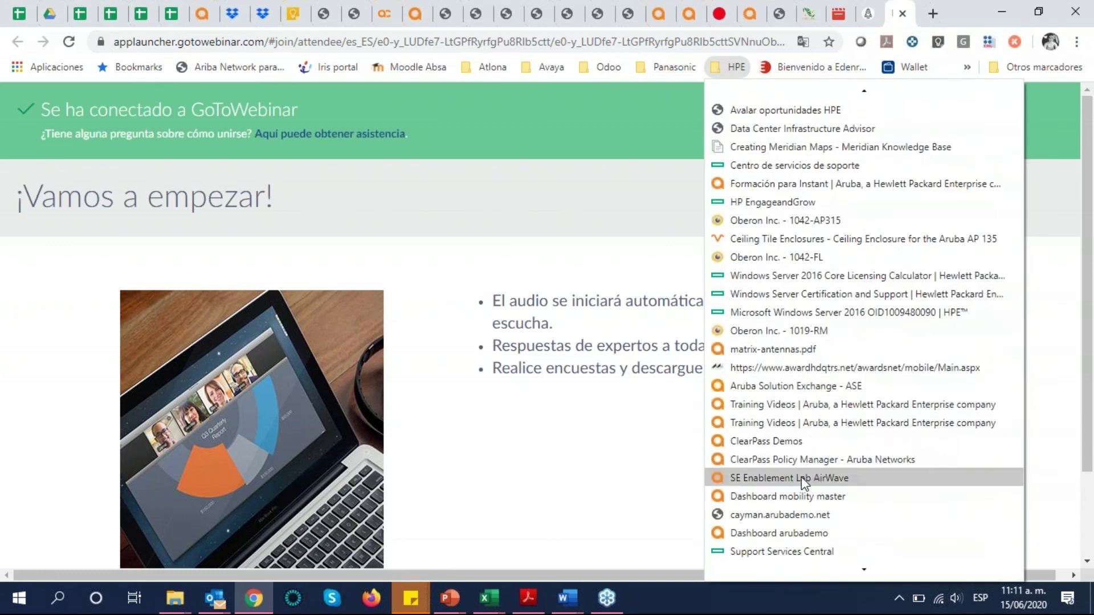
click(761, 459)
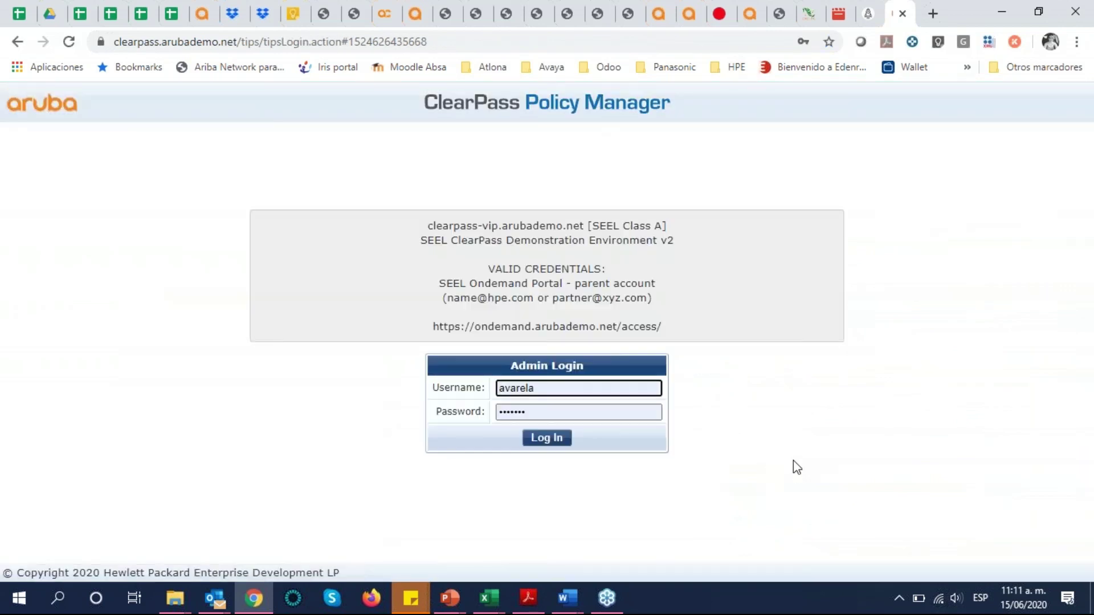
- Try logging in with an admin username and password, which is rejected as invalid
double_click(564, 388)
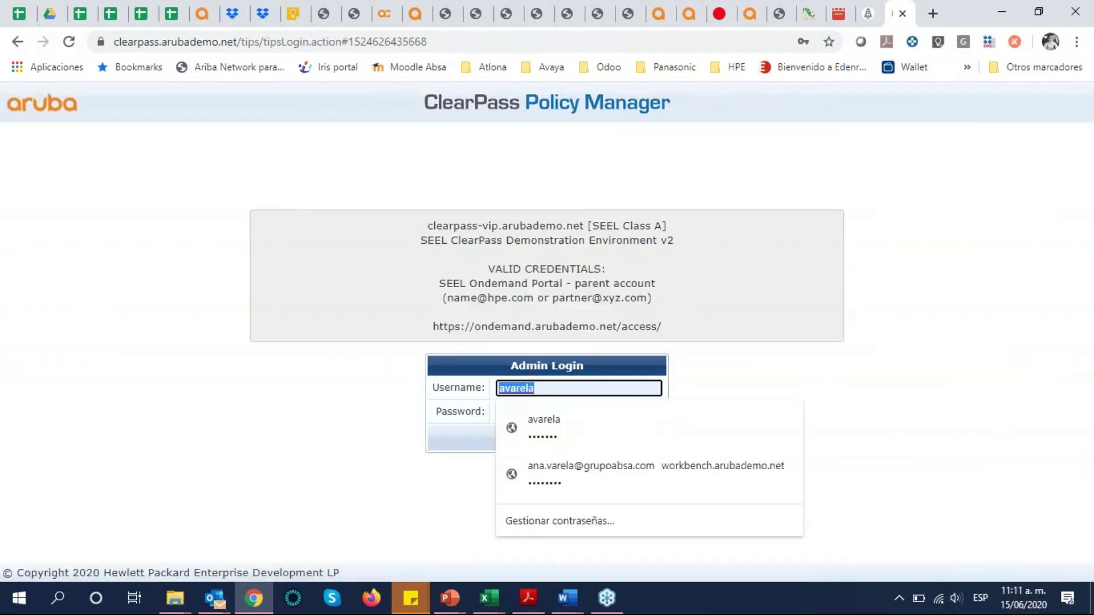
text(darth)
key(Tab)
text(vader)
key(Return)
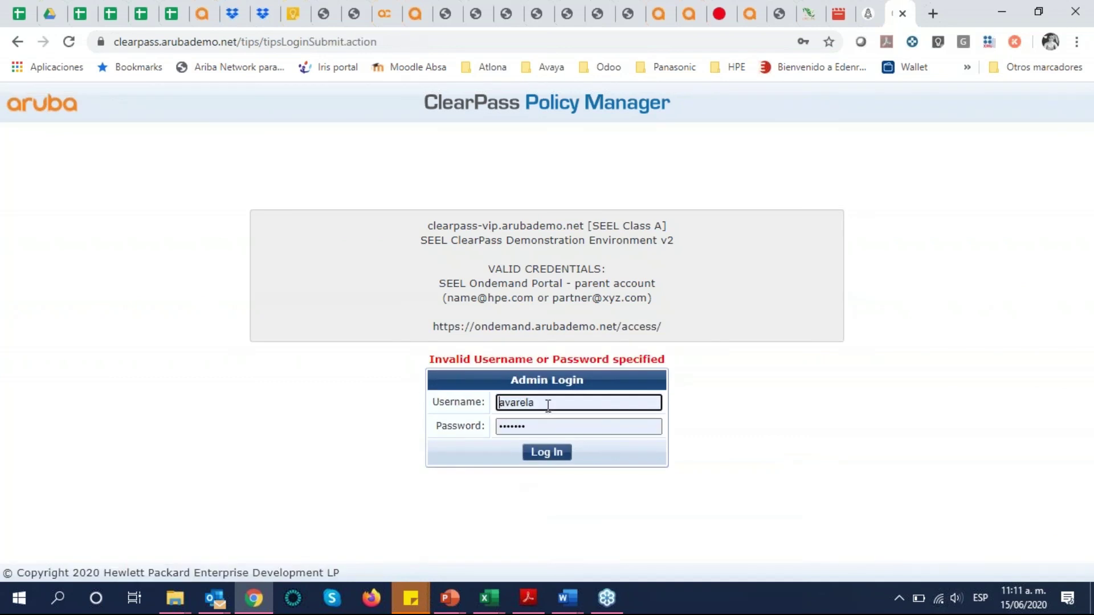
- Retry the Admin Login with corrected credentials and sign in to the dashboard
double_click(548, 405)
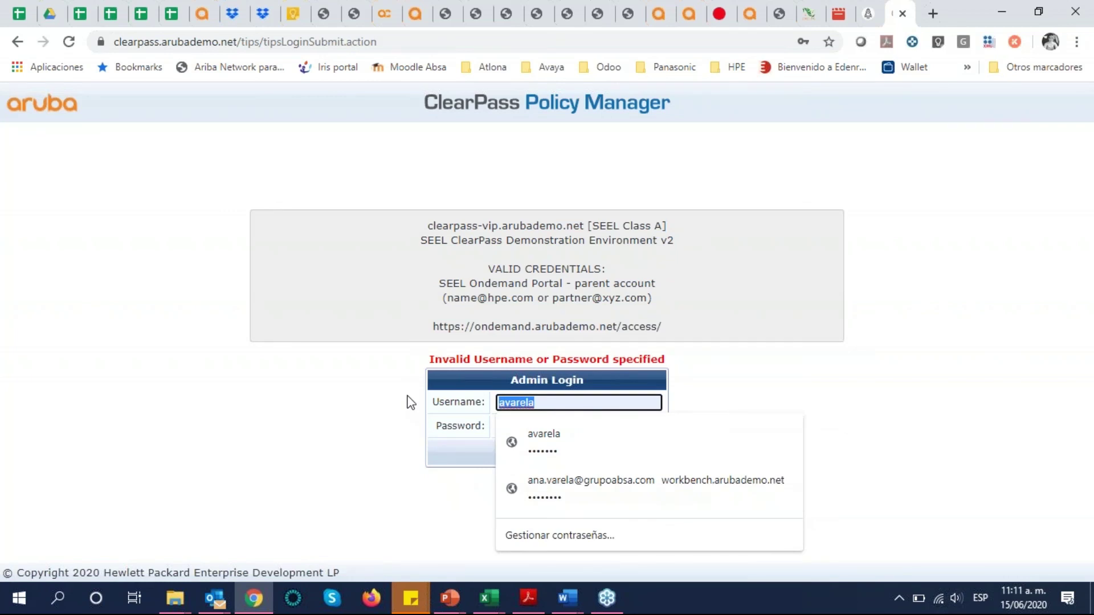
text(car)
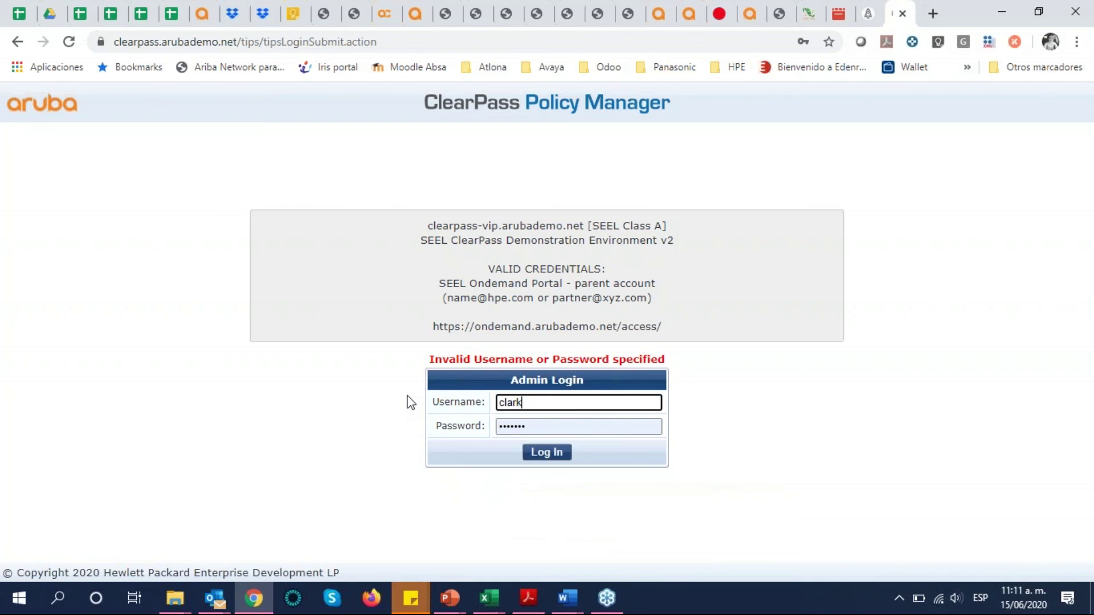
key(Tab)
text(c)
key(Return)
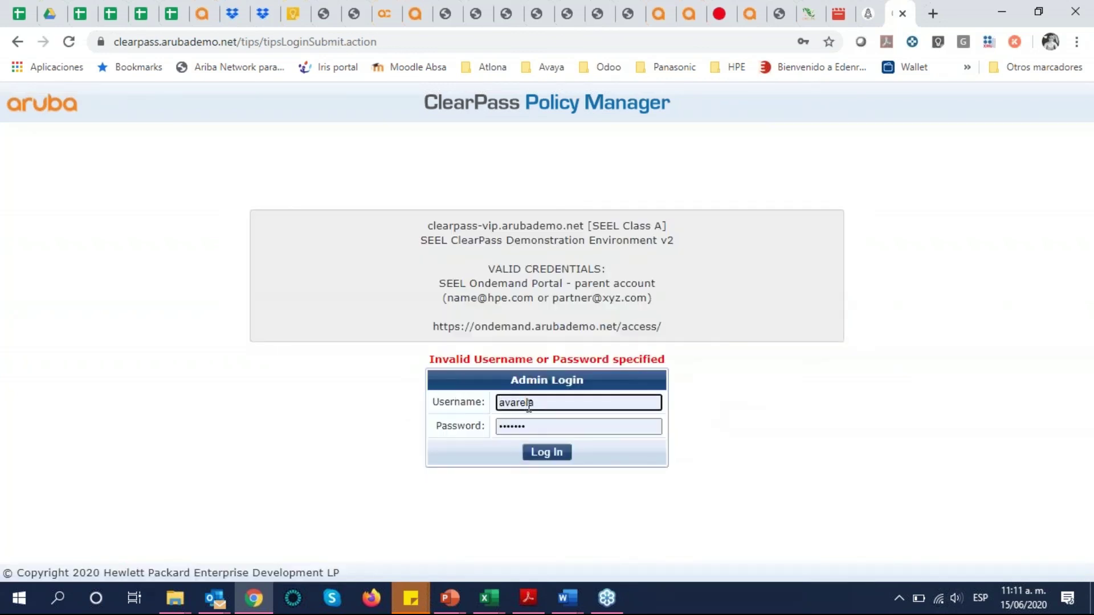
click(546, 453)
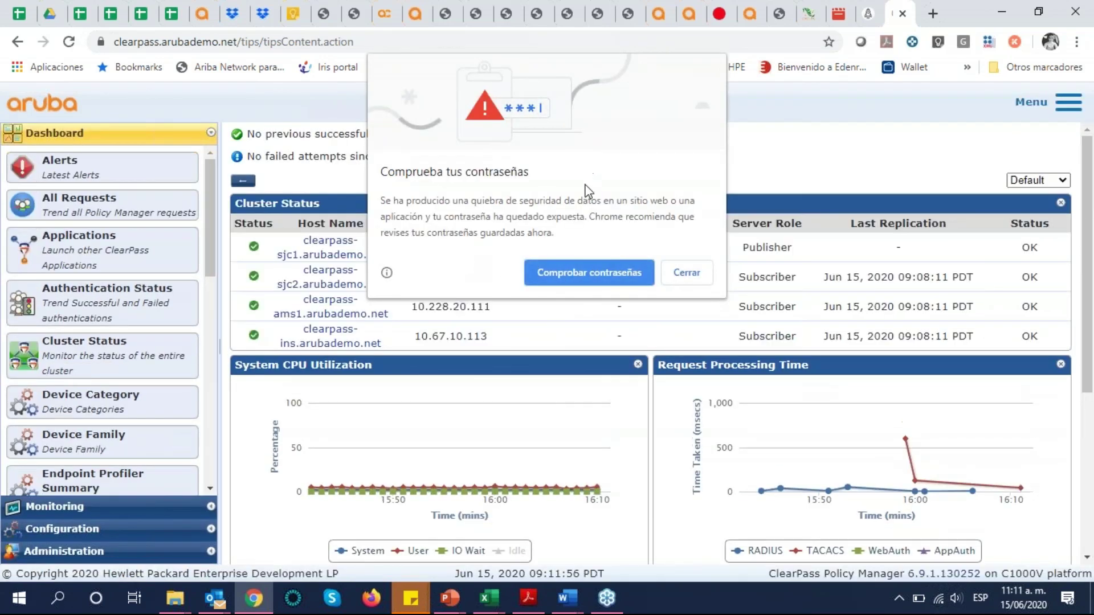
- Close Chrome's 'Comprueba tus contraseñas' popup and scroll down to Quick Links and All Requests
click(677, 272)
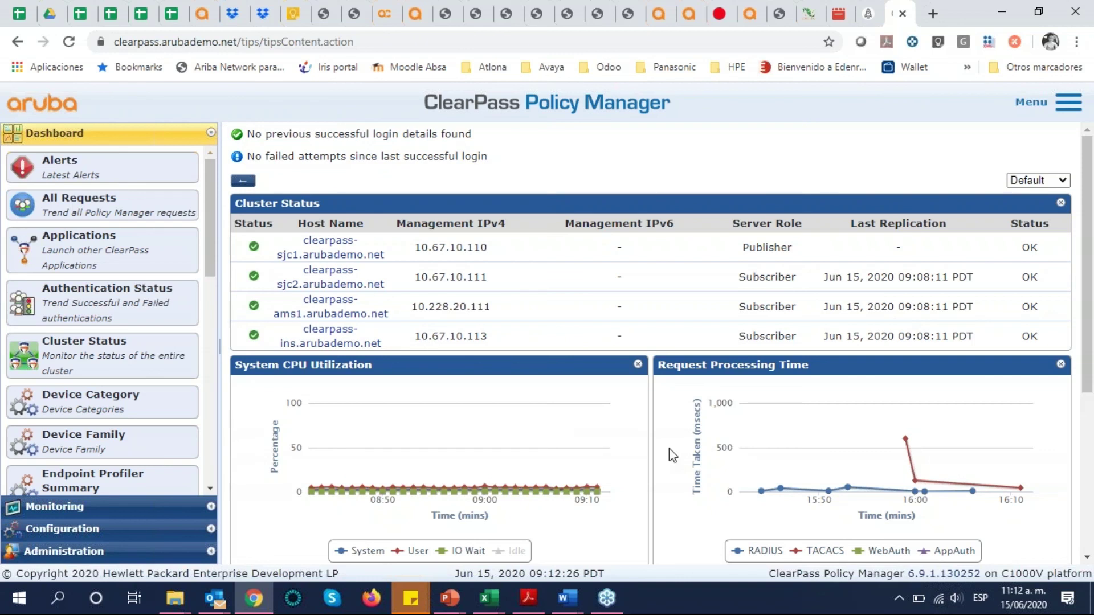
drag(1089, 356, 1089, 516)
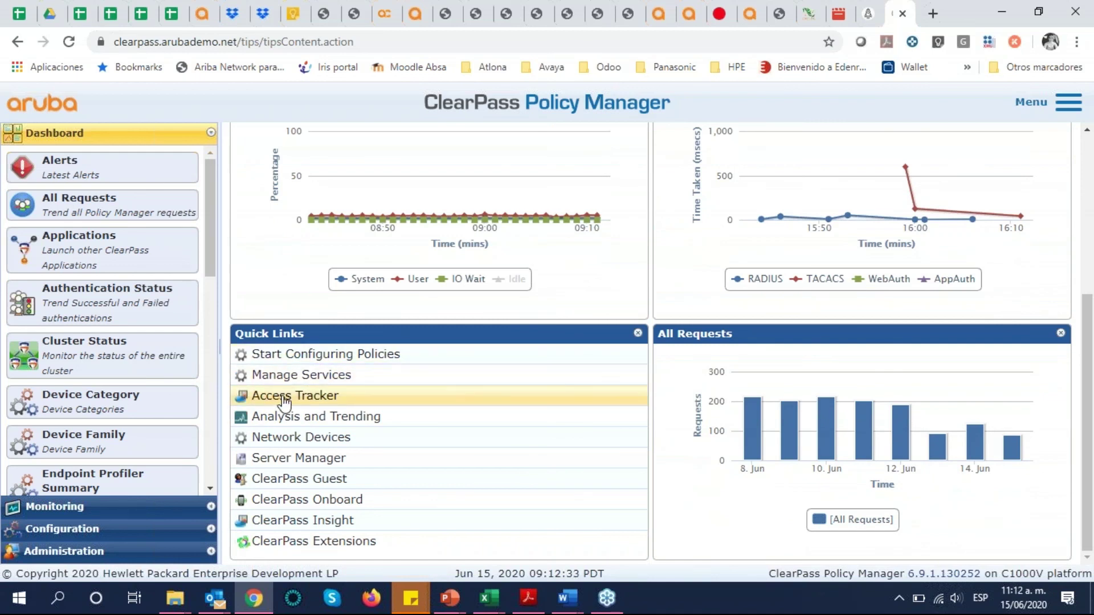
click(357, 403)
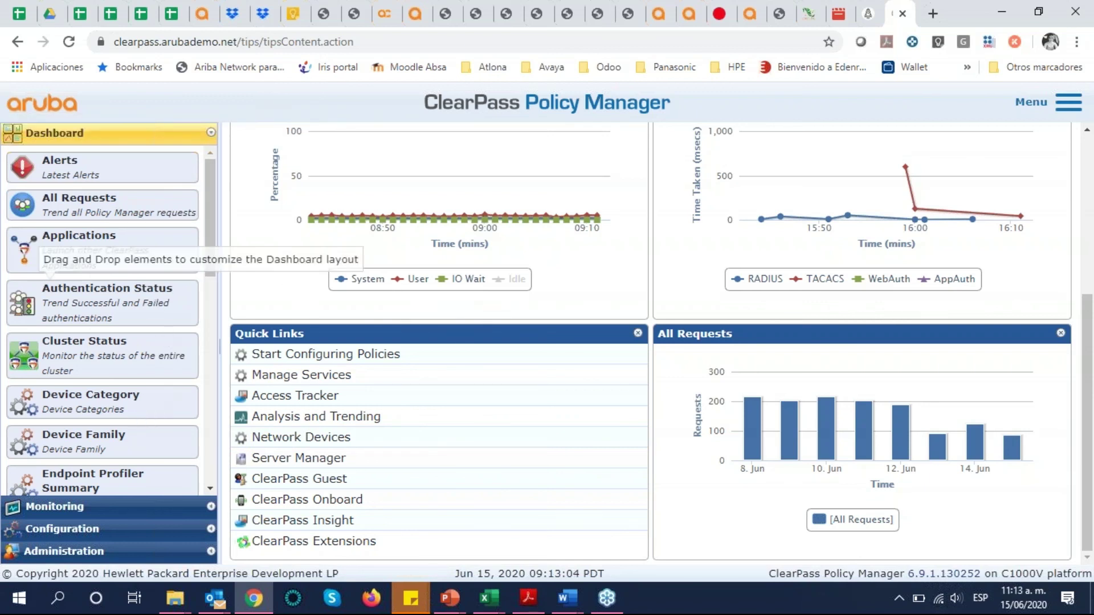
- Replace All Requests with Device Categorization, hide IoT and Access Points, and put Device Family over Quick Links
drag(180, 406, 759, 389)
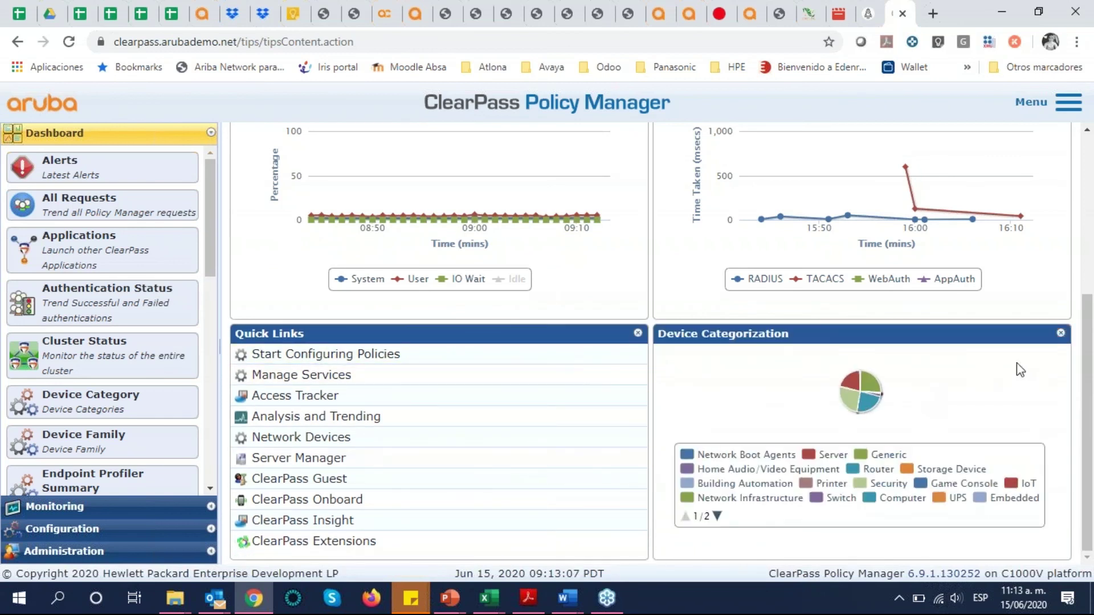
mouse_move(842, 398)
click(1028, 488)
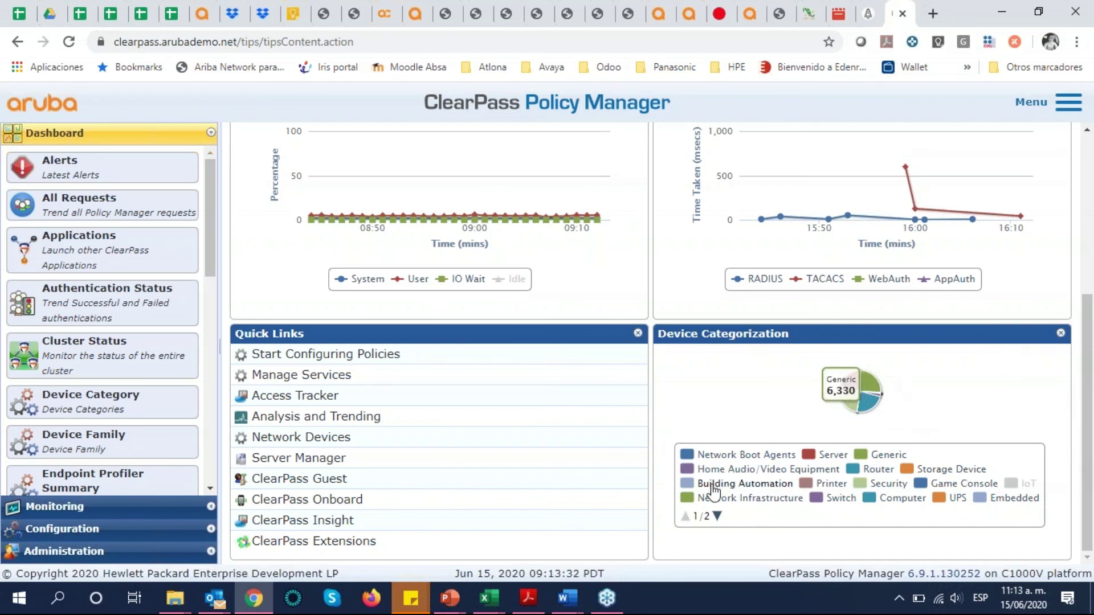
click(717, 516)
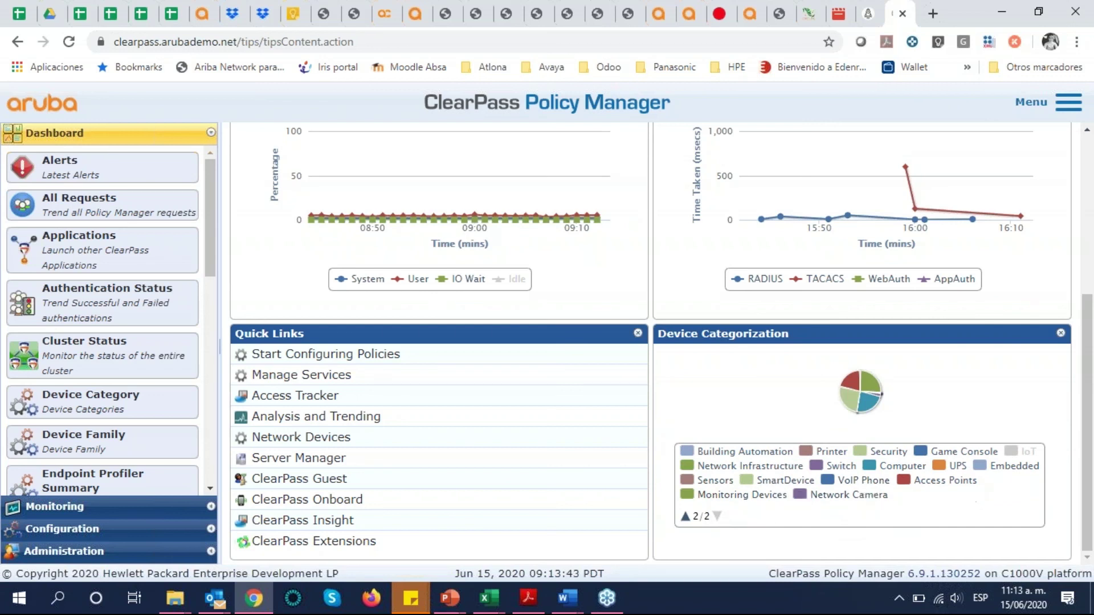
click(918, 483)
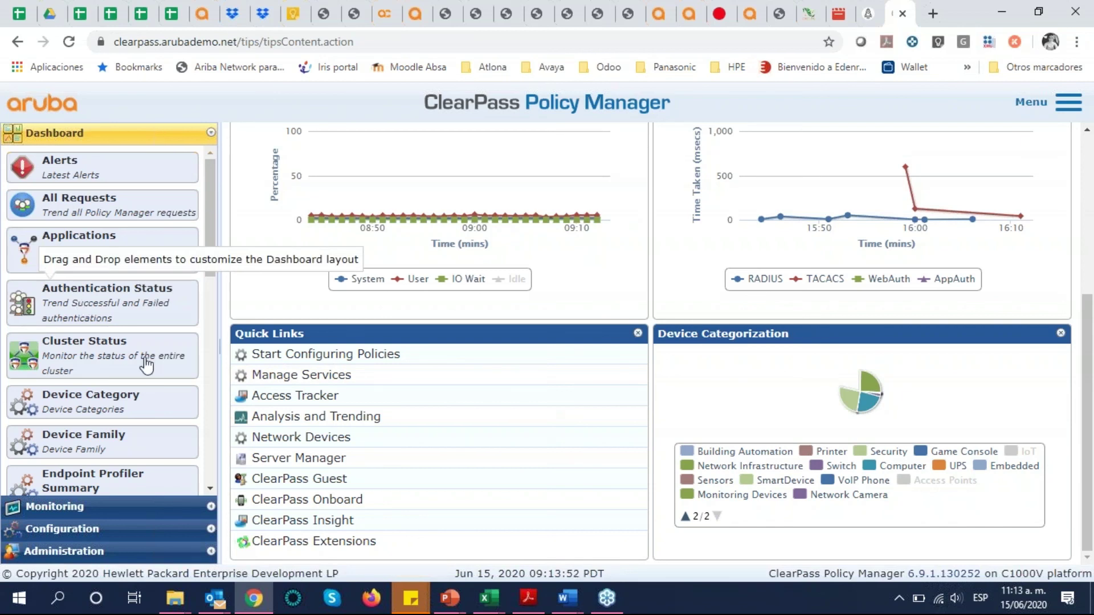
drag(84, 439, 455, 419)
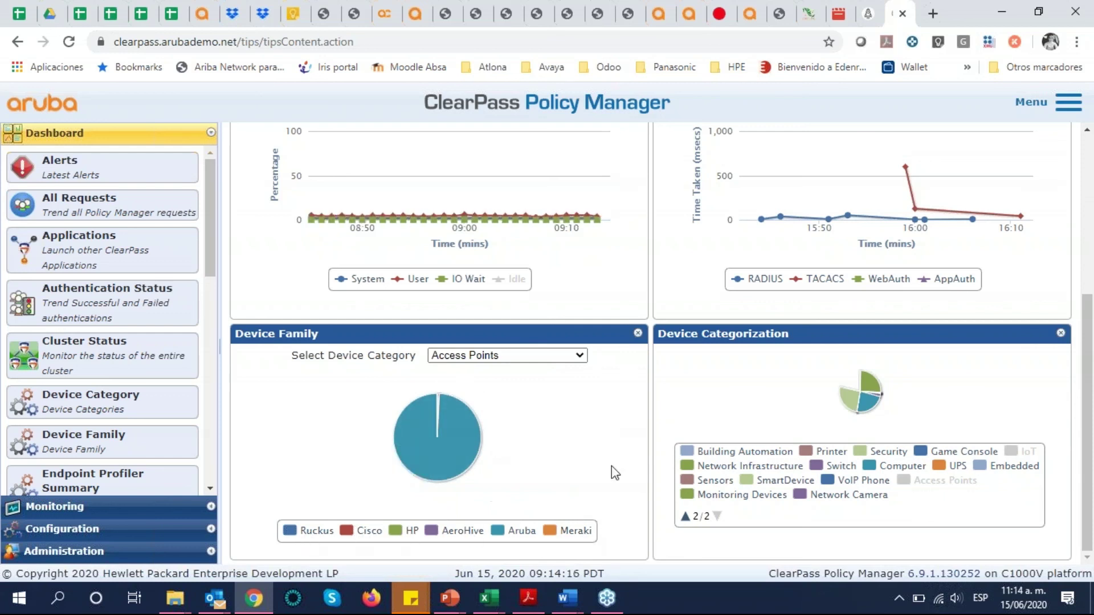
- Preview the Device Family chart for the IoT, Printer, UPS and Computer categories
click(578, 354)
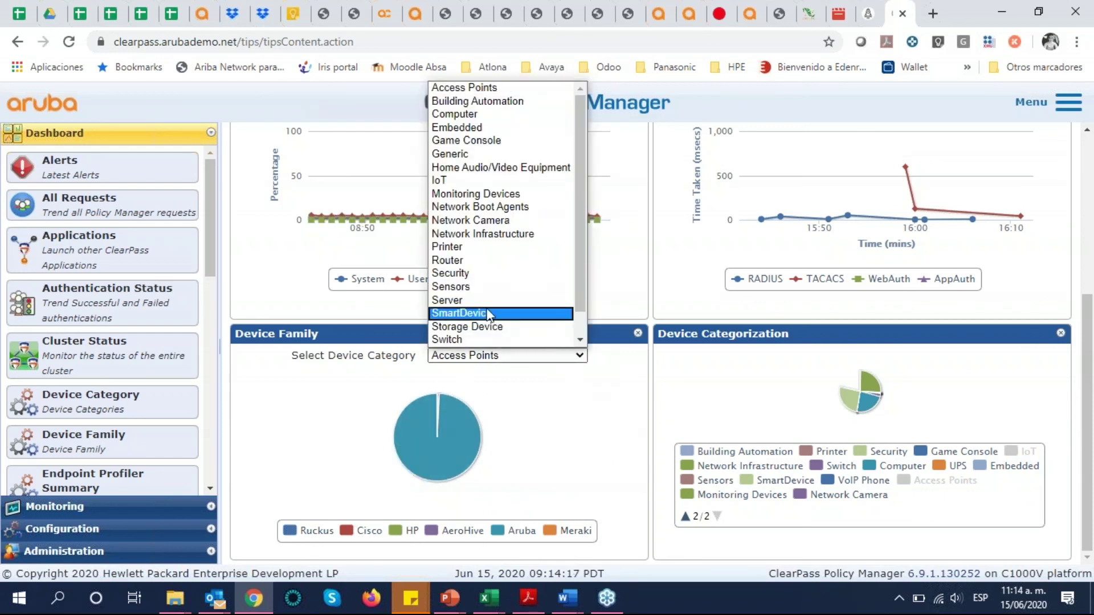
click(472, 180)
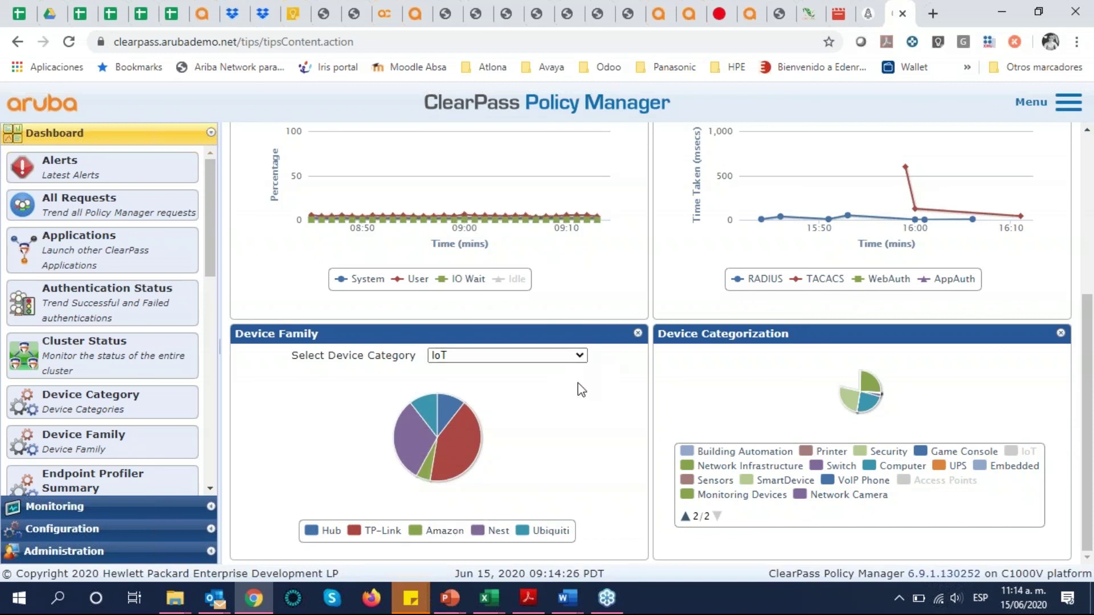
click(580, 358)
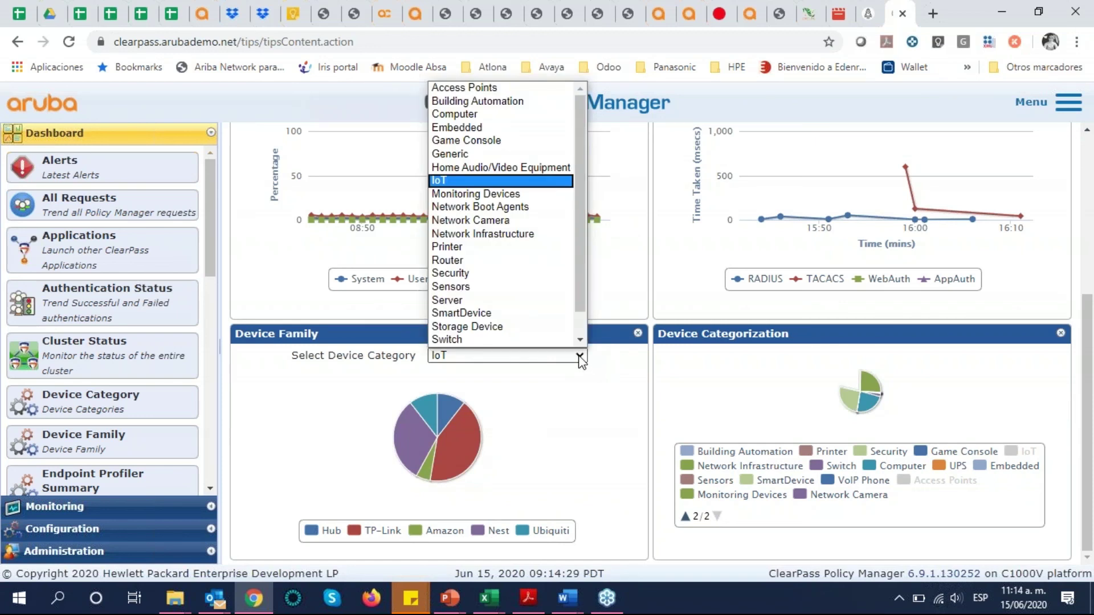
click(450, 248)
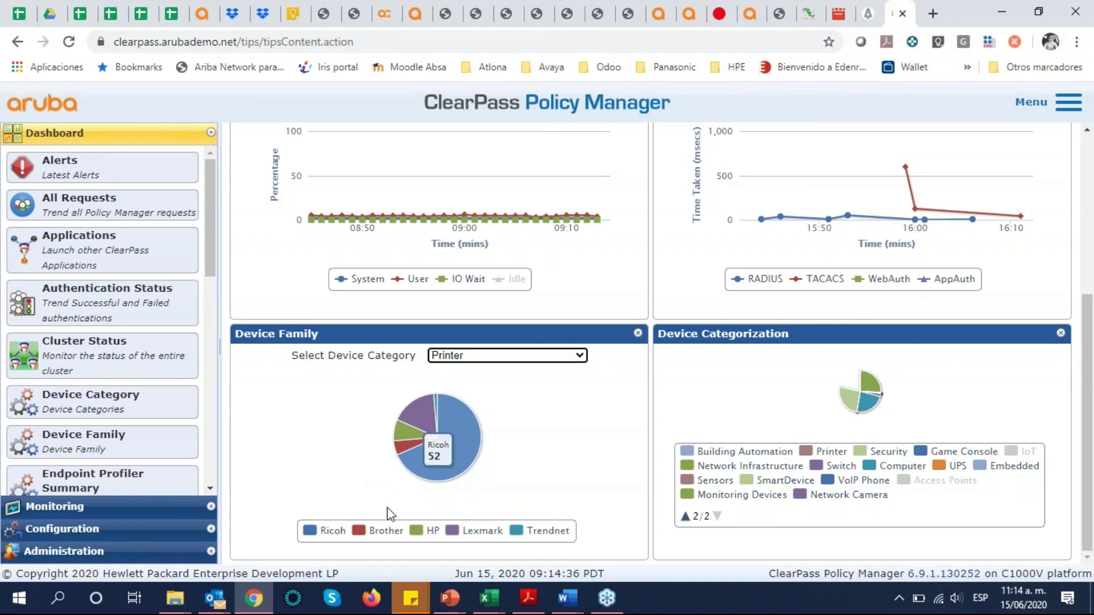
click(581, 355)
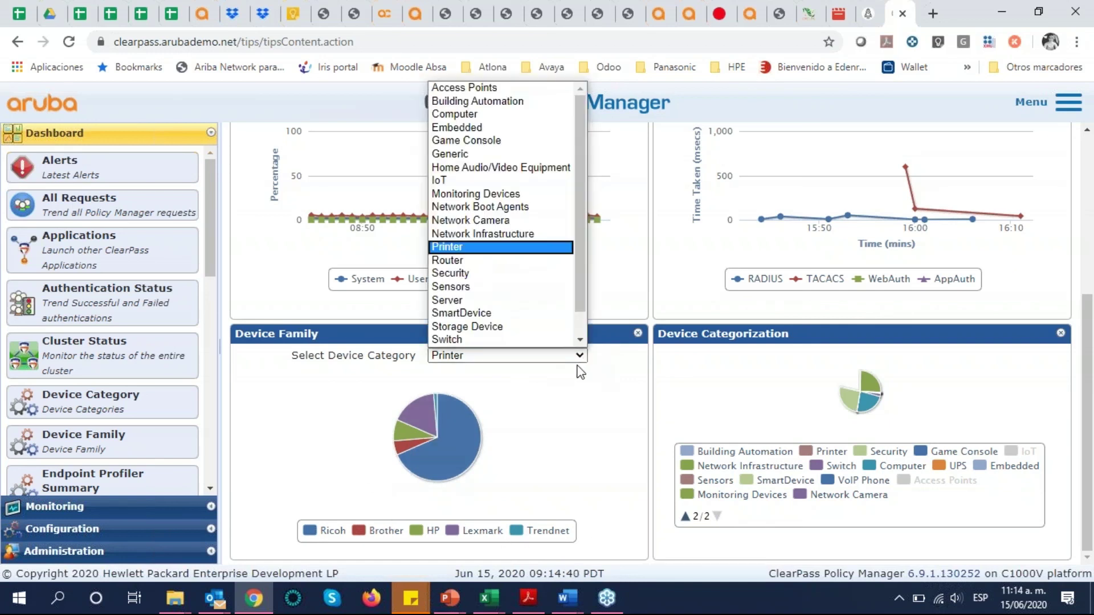
scroll(501, 342, down, 1)
click(501, 339)
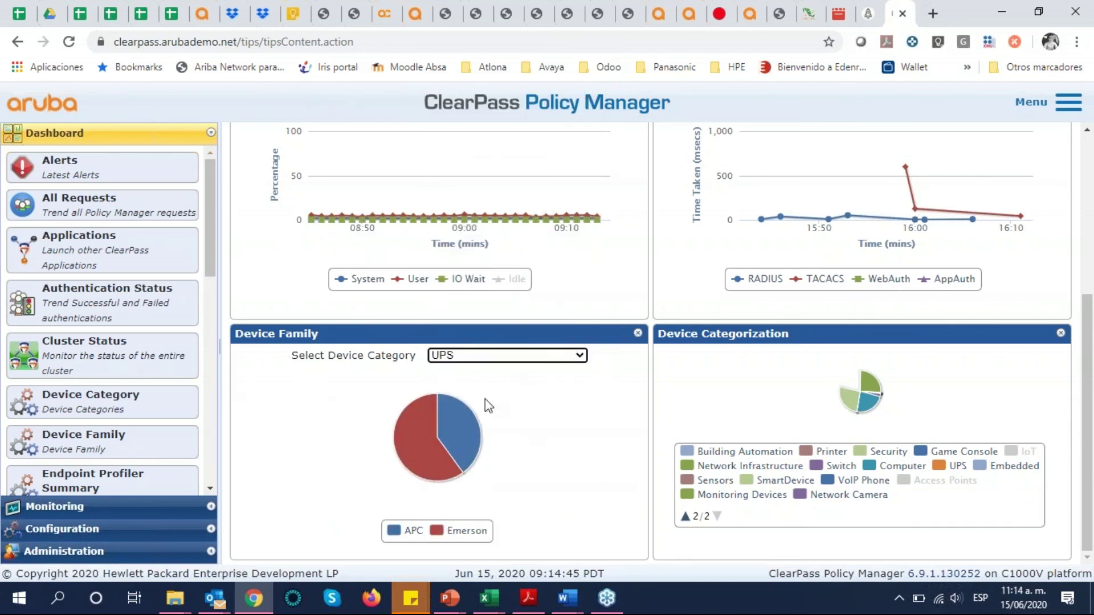
click(579, 356)
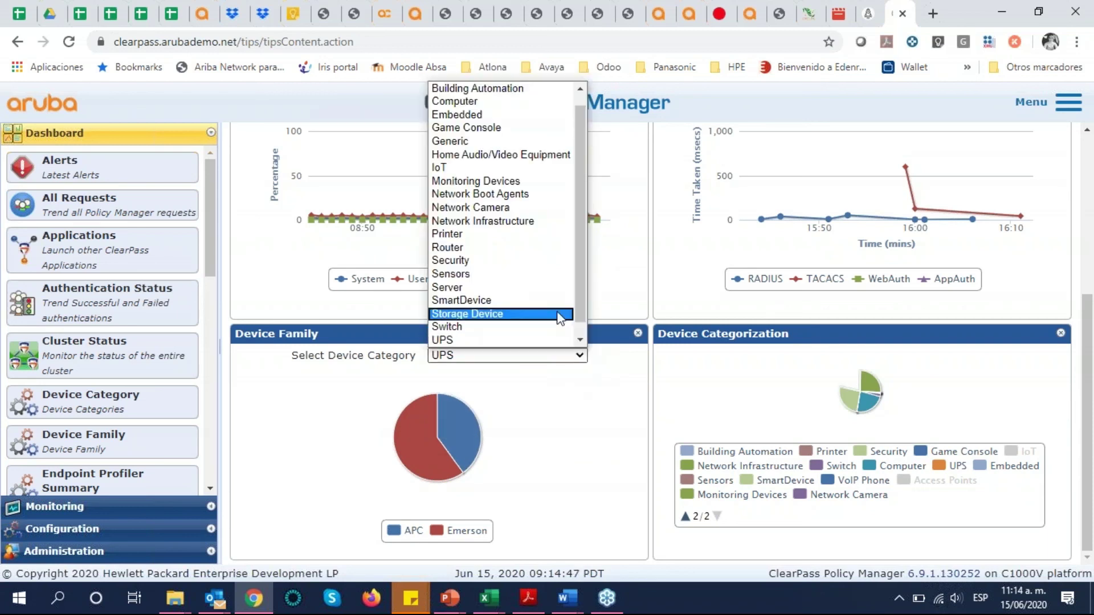
click(494, 101)
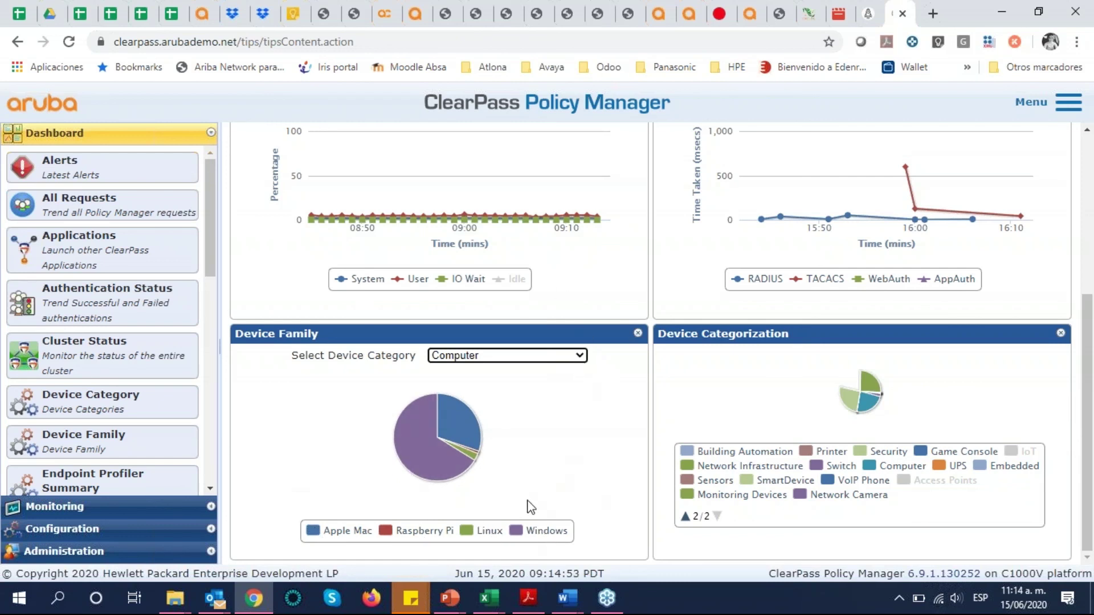
- Try Network Infrastructure, Security and Monitoring Devices, then settle on Home Audio/Video Equipment
mouse_move(468, 457)
click(579, 356)
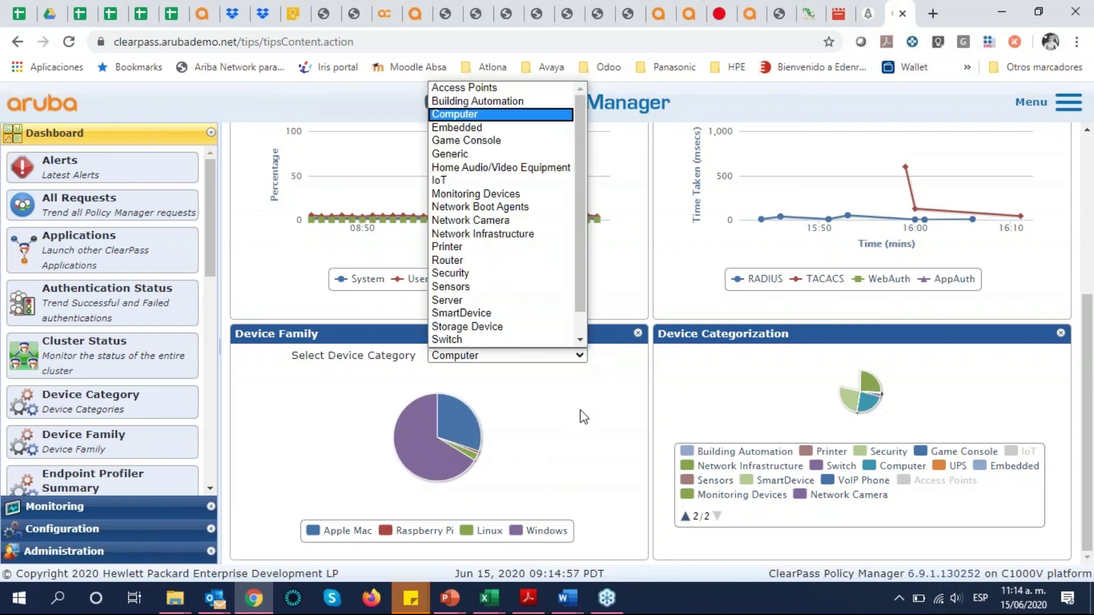
click(469, 237)
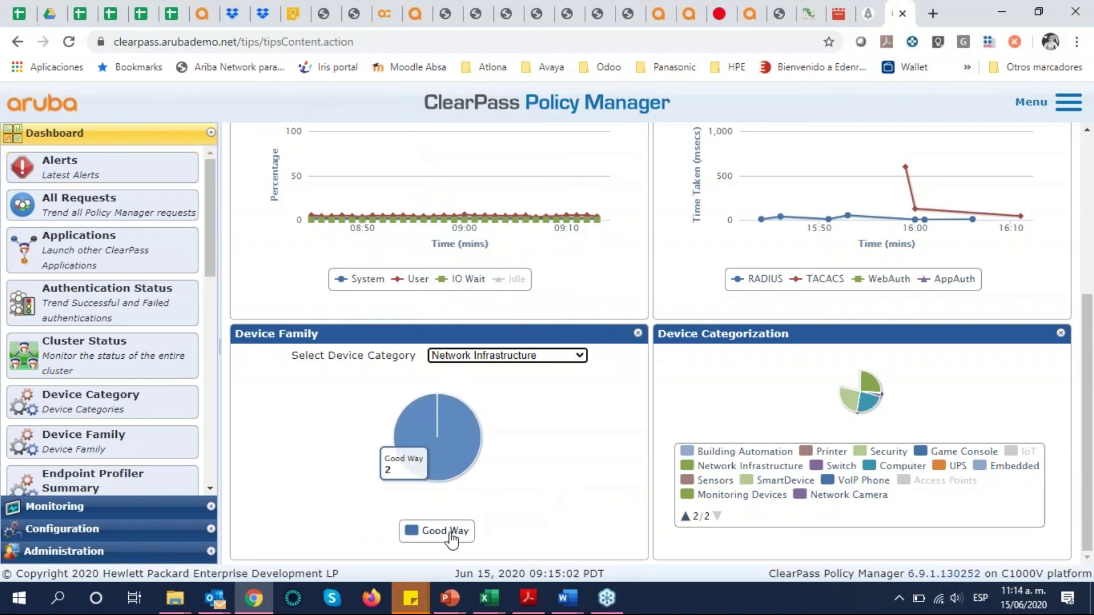
click(580, 361)
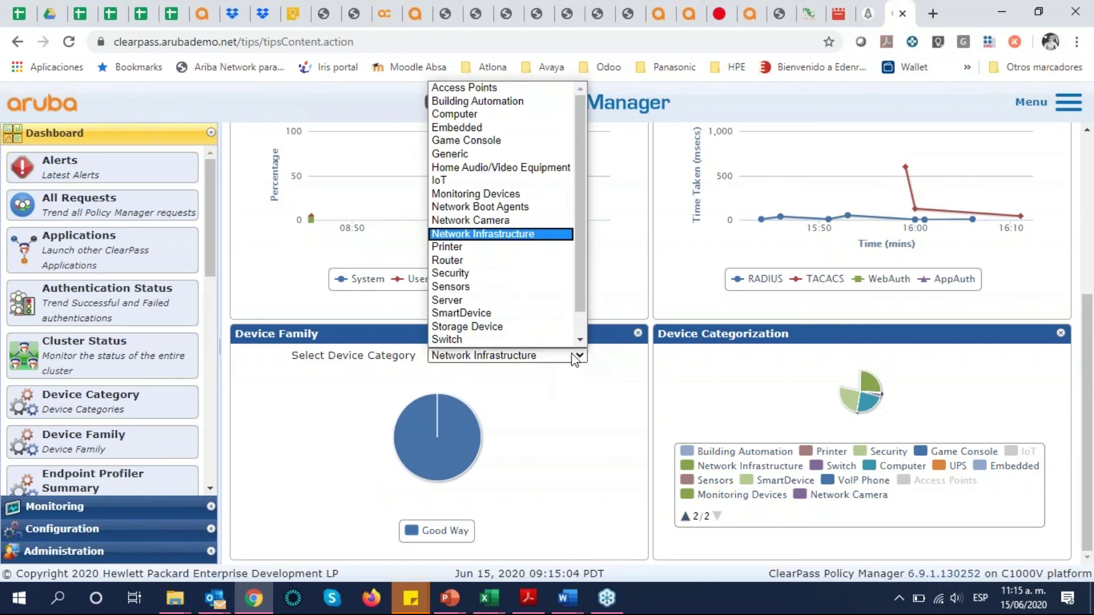
click(532, 276)
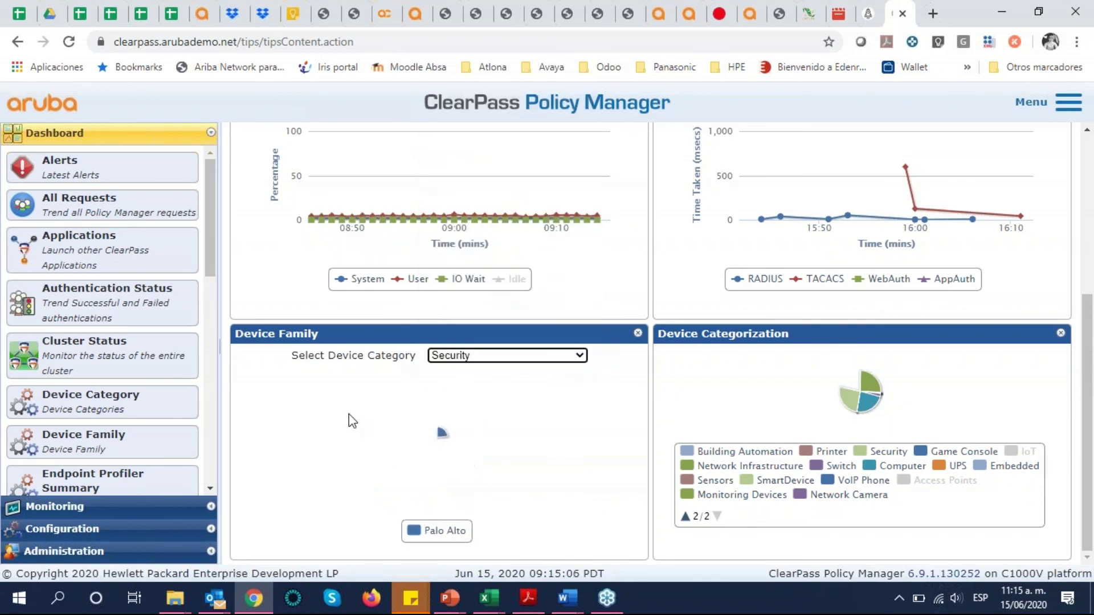
click(586, 356)
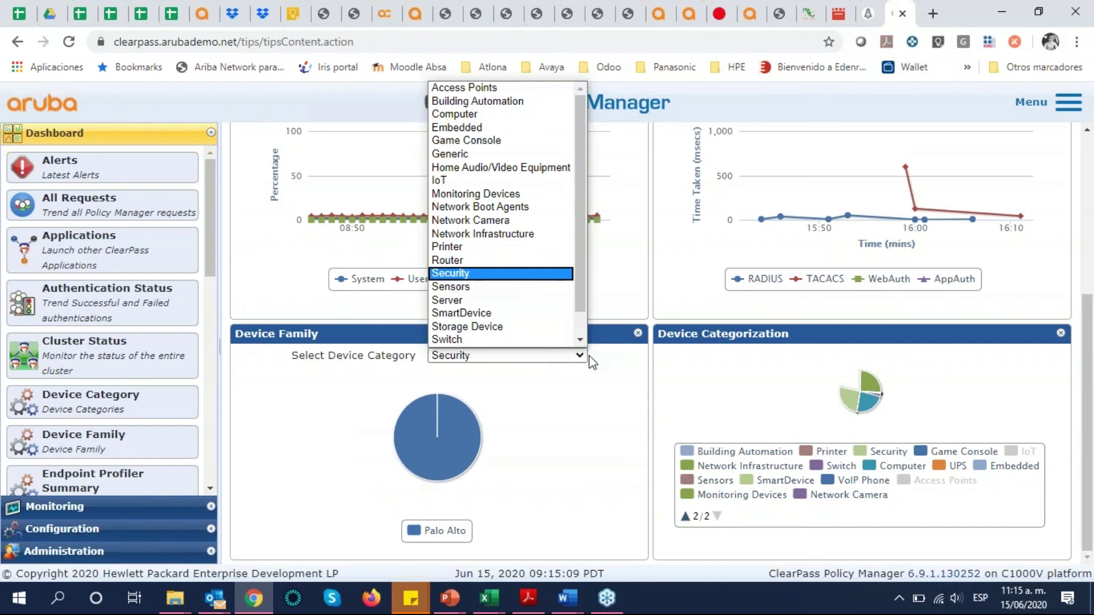
click(514, 197)
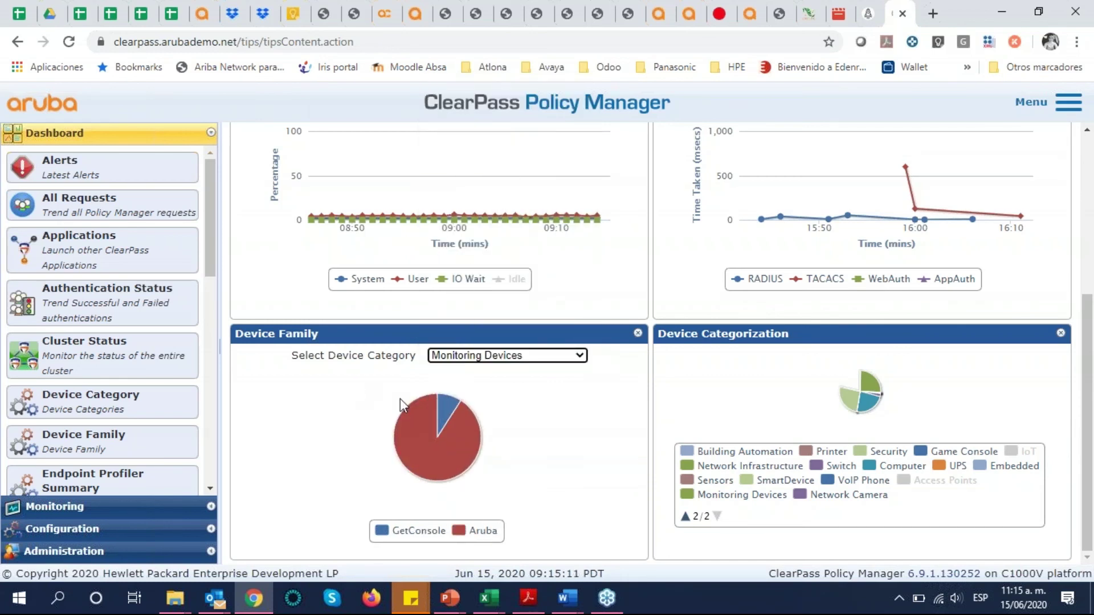
mouse_move(393, 462)
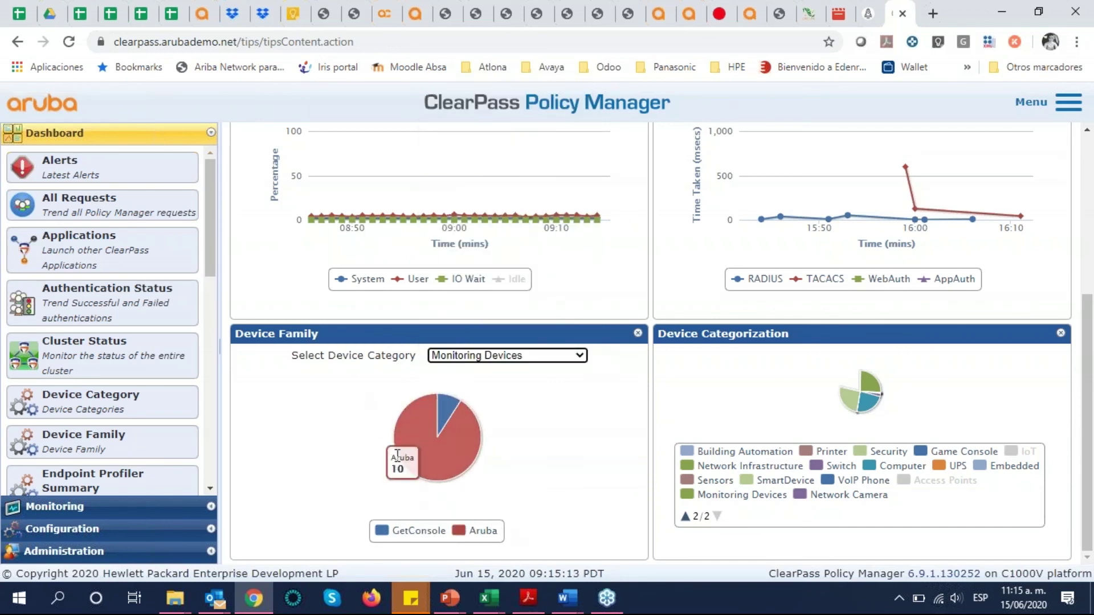
click(579, 356)
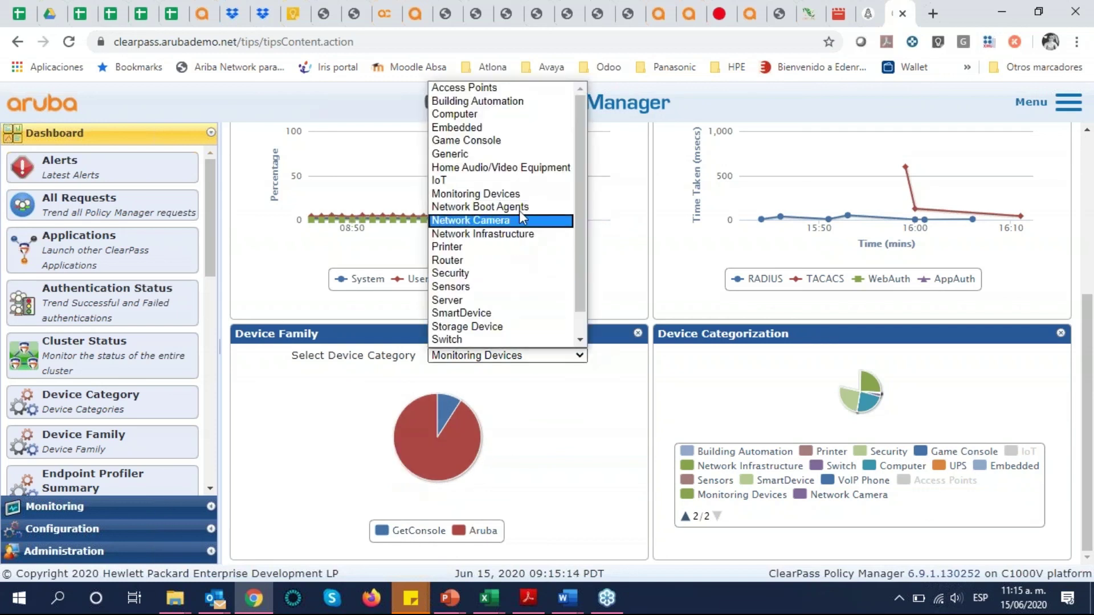
click(536, 169)
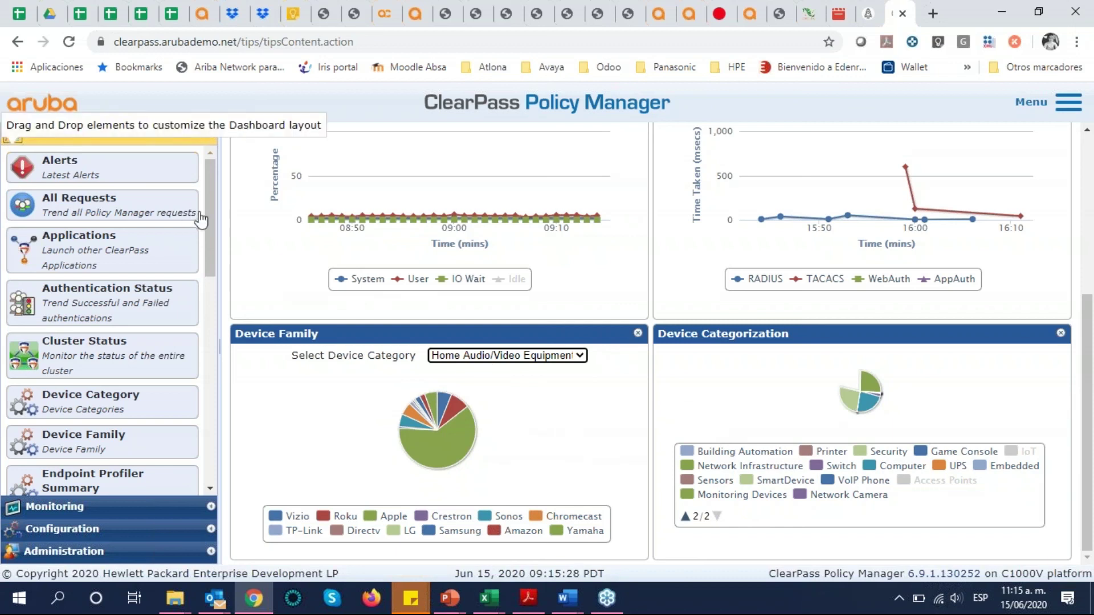
- Drag Alerts onto the dashboard and place Applications over the Cluster Status slot
drag(67, 174, 466, 330)
scroll(473, 249, up, 3)
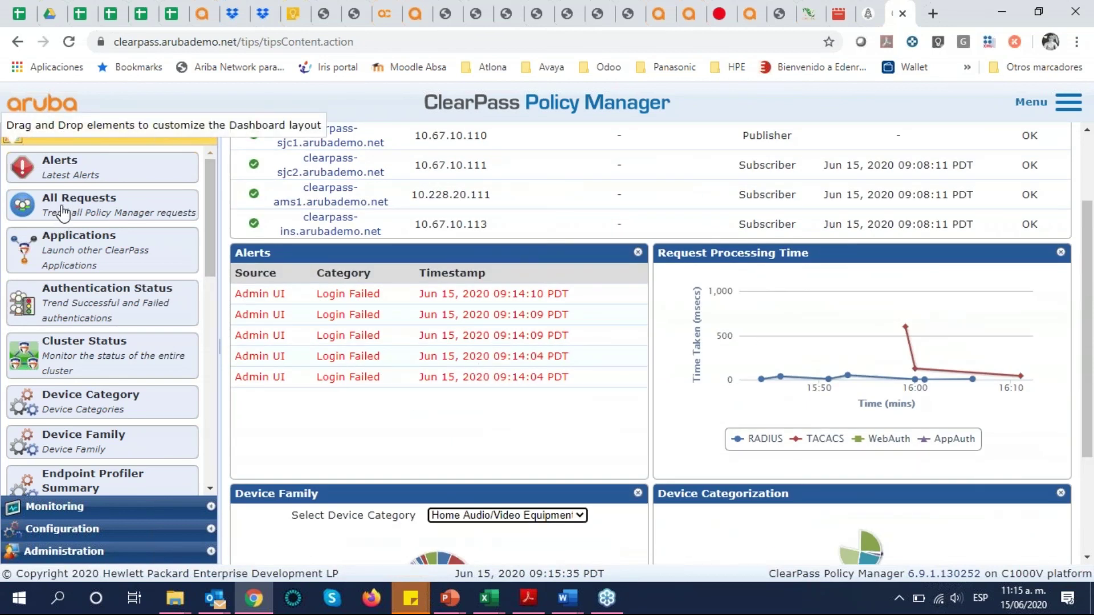
scroll(255, 230, up, 2)
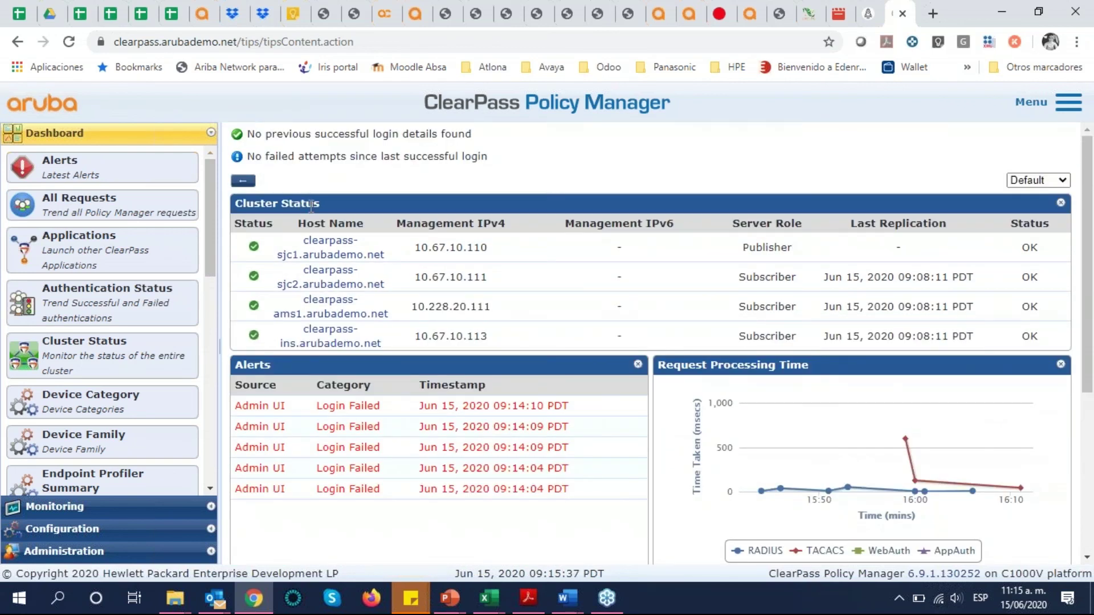
drag(69, 268, 462, 281)
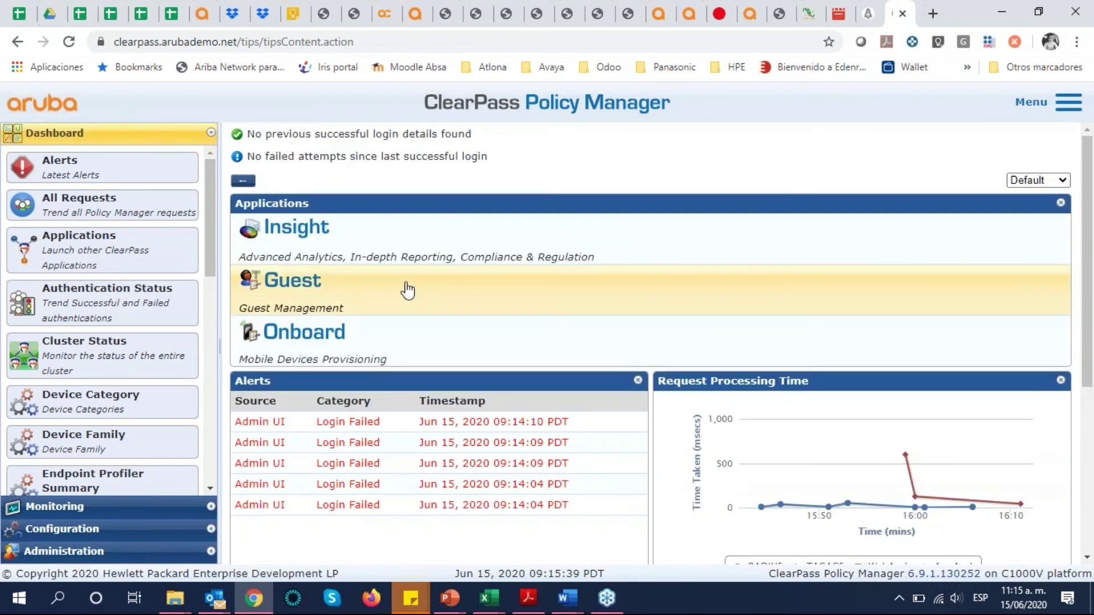
- Launch Guest from the Applications widget, then open the ClearPass Demos bookmark
click(299, 285)
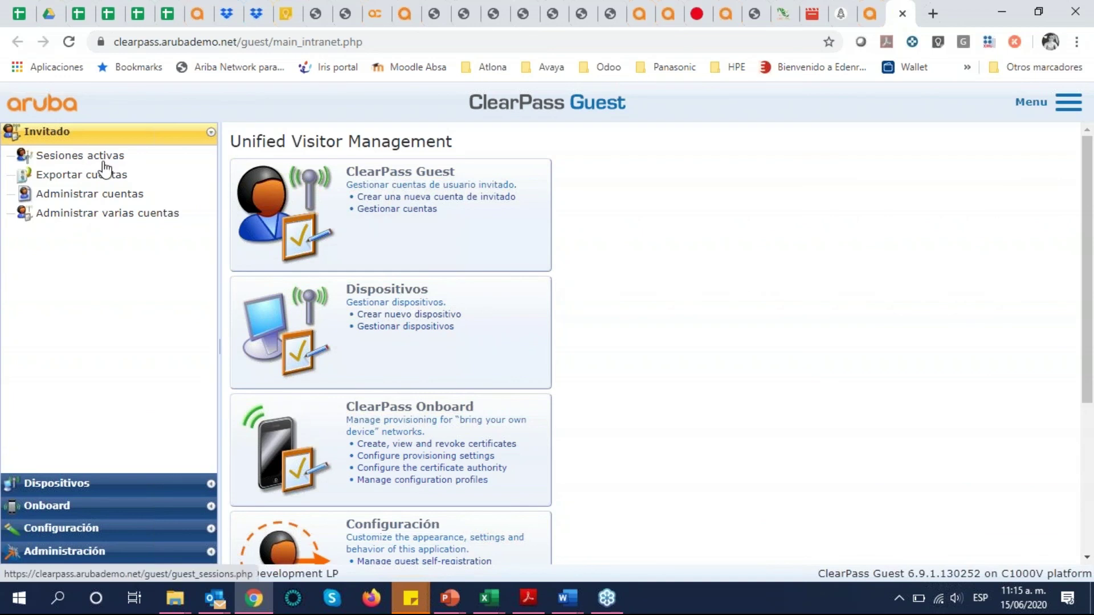
click(725, 69)
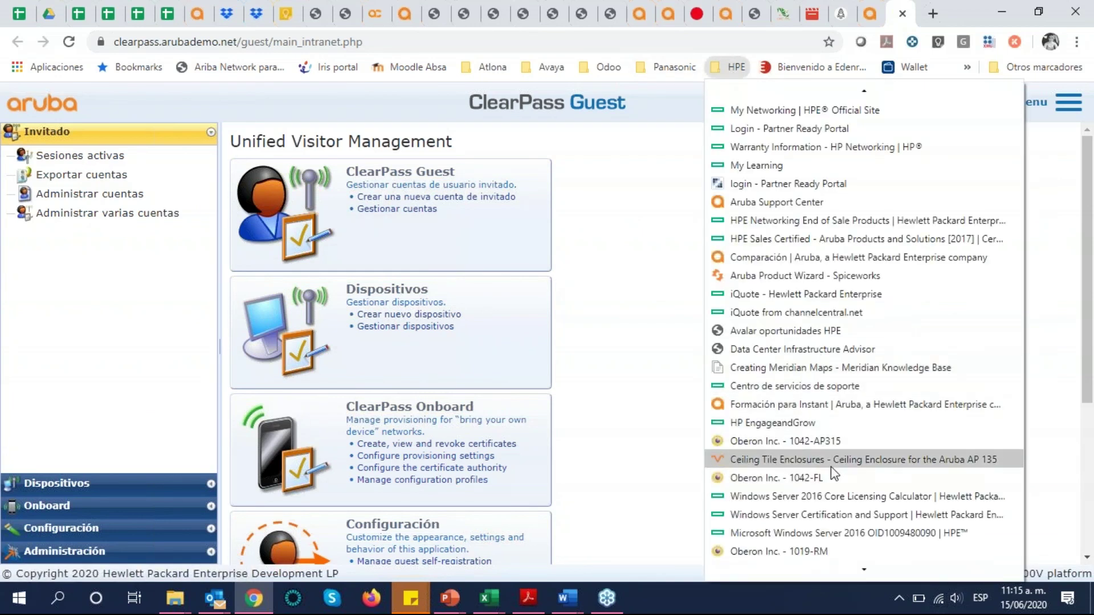
scroll(838, 478, down, 3)
scroll(837, 482, down, 3)
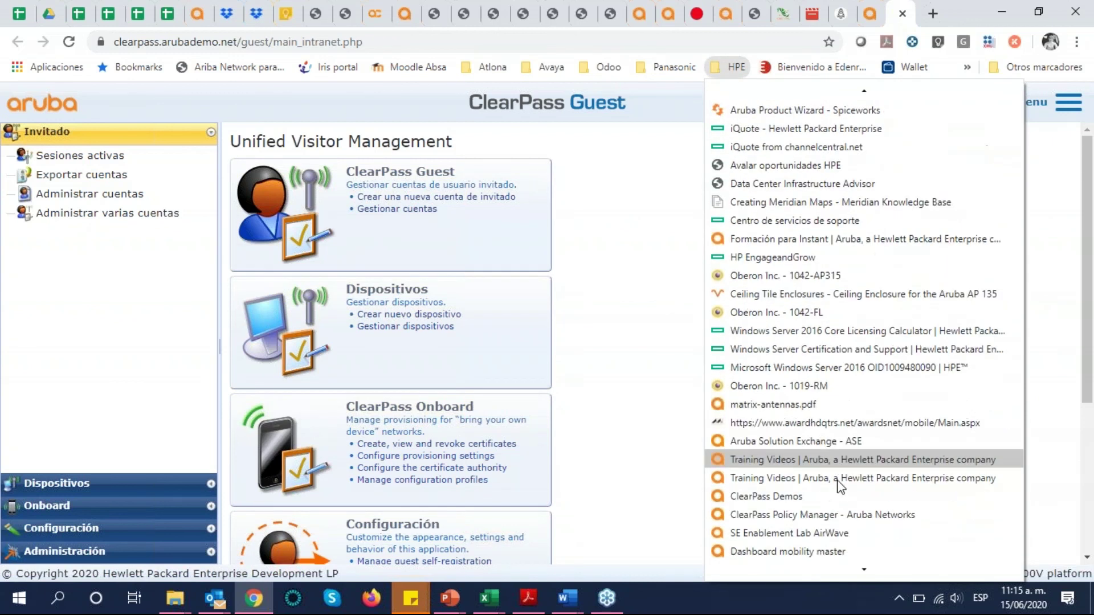
click(765, 481)
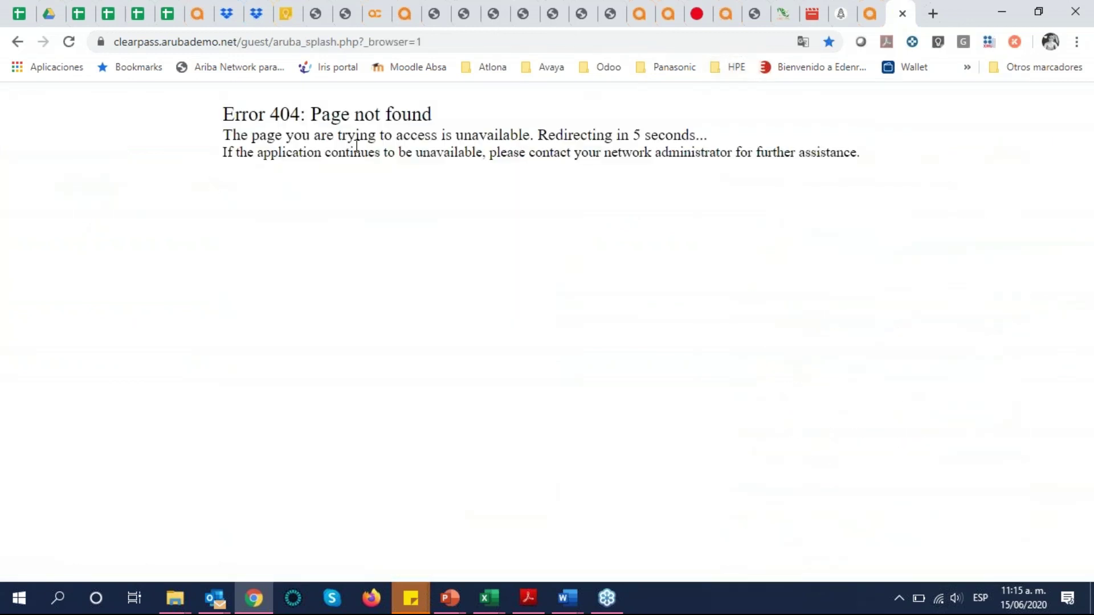
- Delete the query part of the page address and load the edited URL
click(269, 45)
click(270, 46)
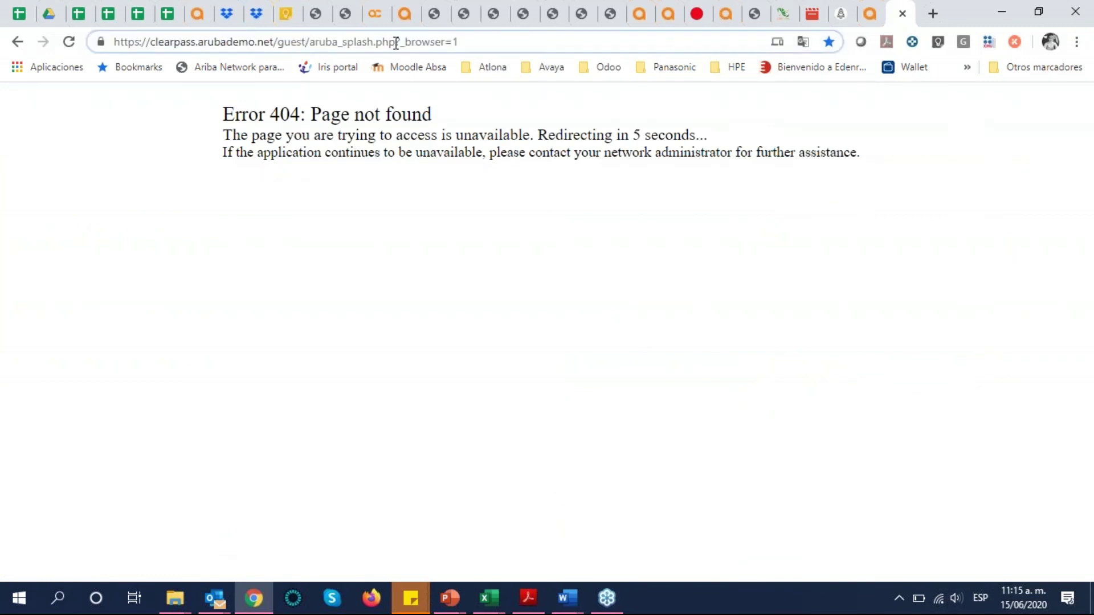
drag(396, 43, 588, 53)
key(BackSpace)
key(Return)
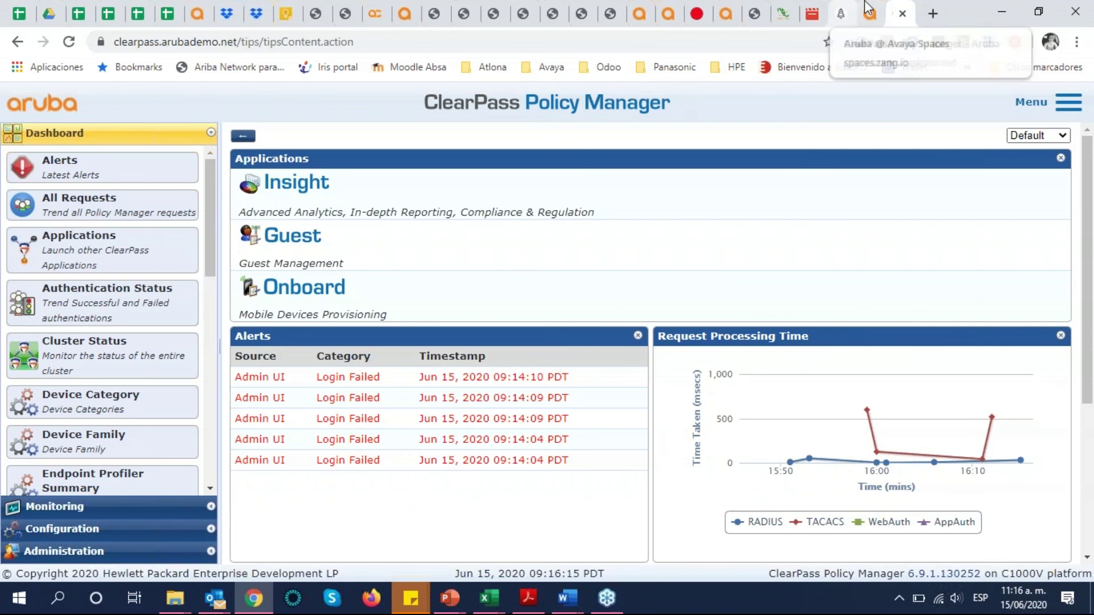
- Return to Policy Manager and view Monitoring's Audit Viewer, Event Viewer and Blacklisted Users pages
drag(897, 12, 869, 13)
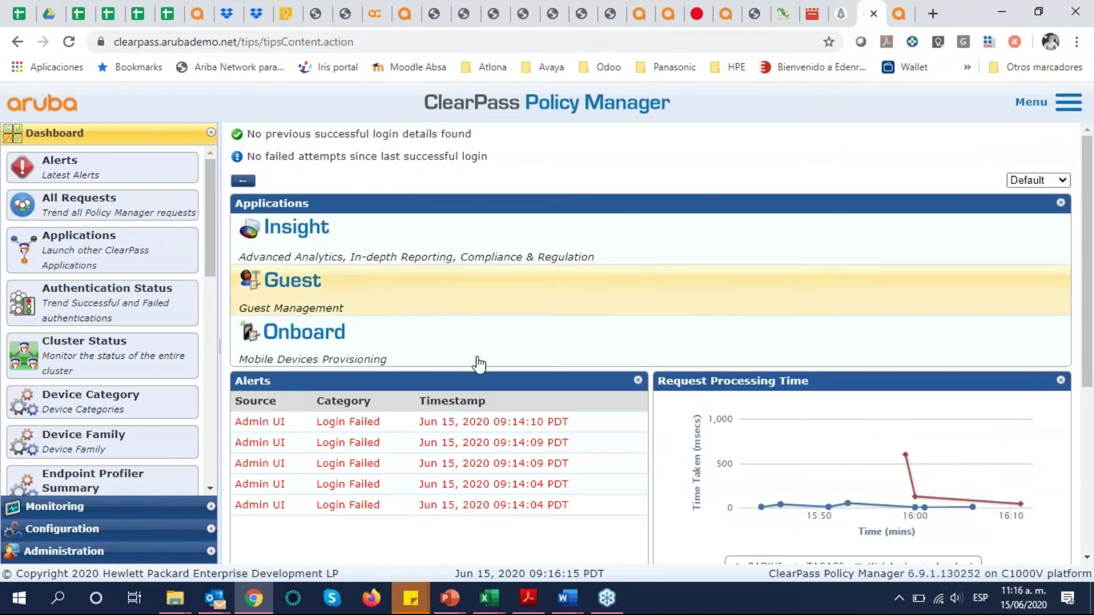
click(74, 506)
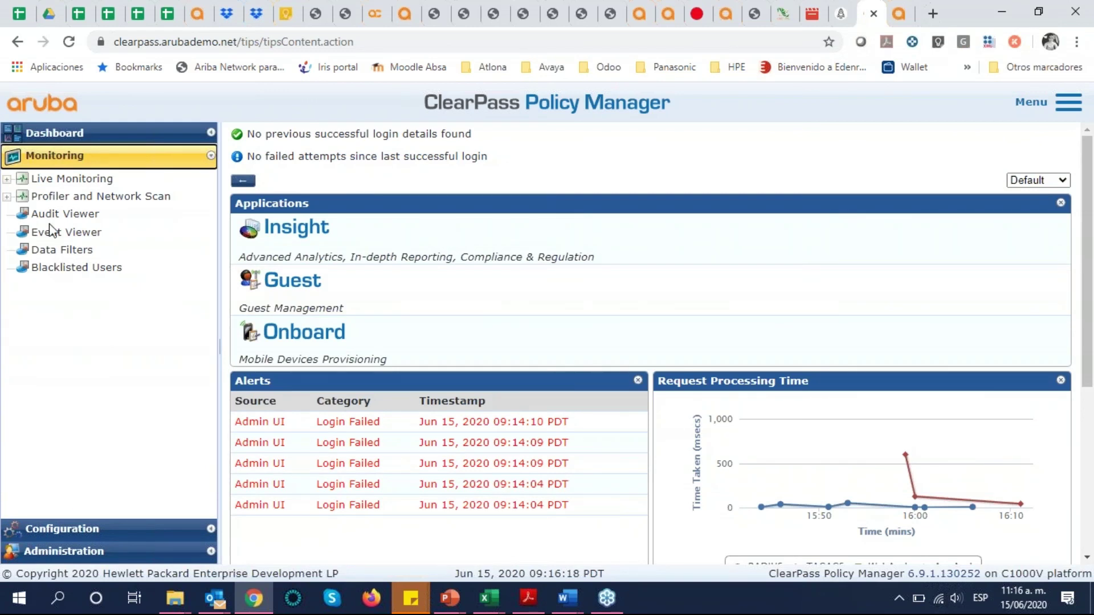
click(67, 215)
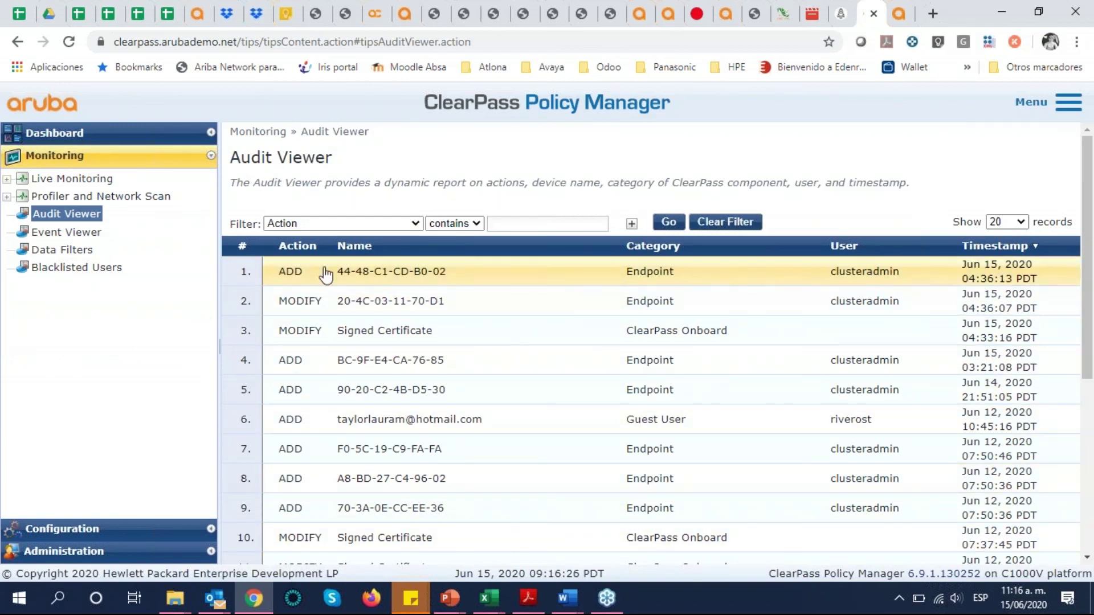
click(57, 232)
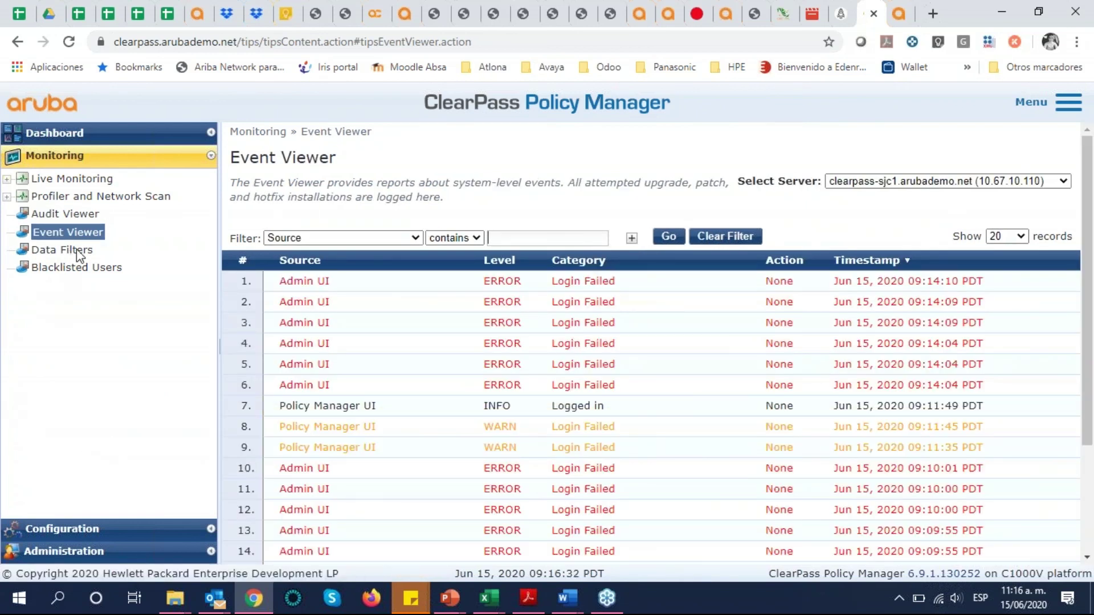
click(62, 268)
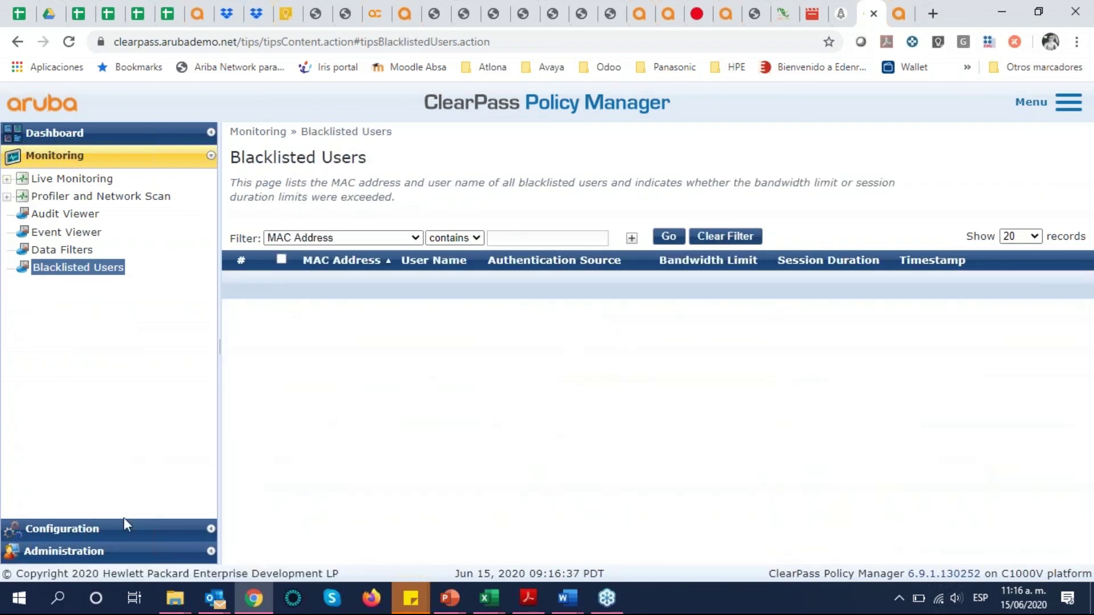
- Browse Configuration > Identity Endpoints and Local Users, then collapse Identity and head back to Dashboard
click(100, 528)
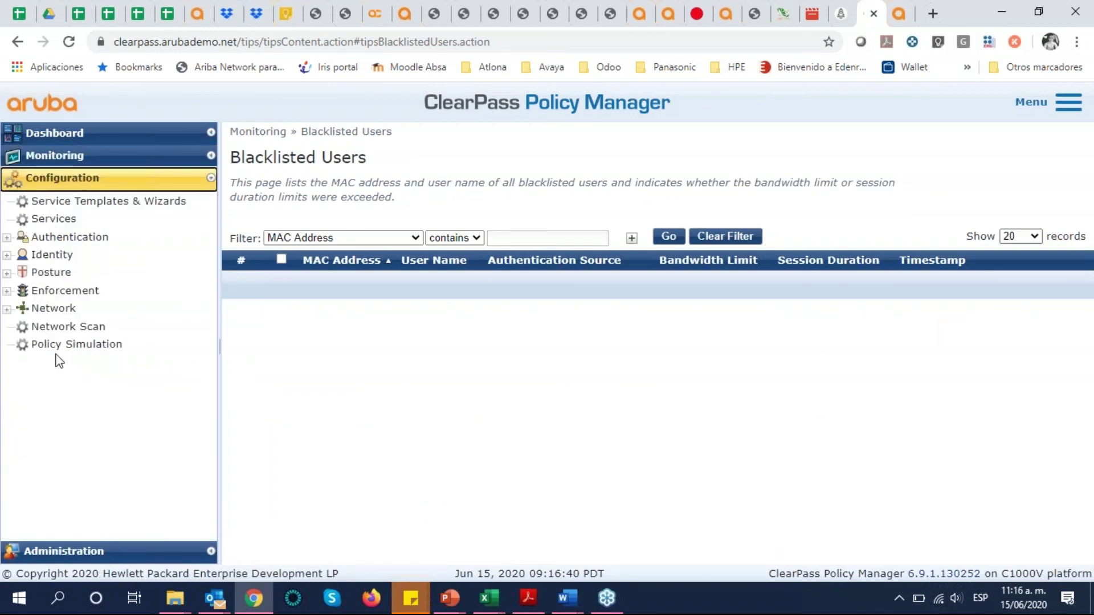
click(48, 257)
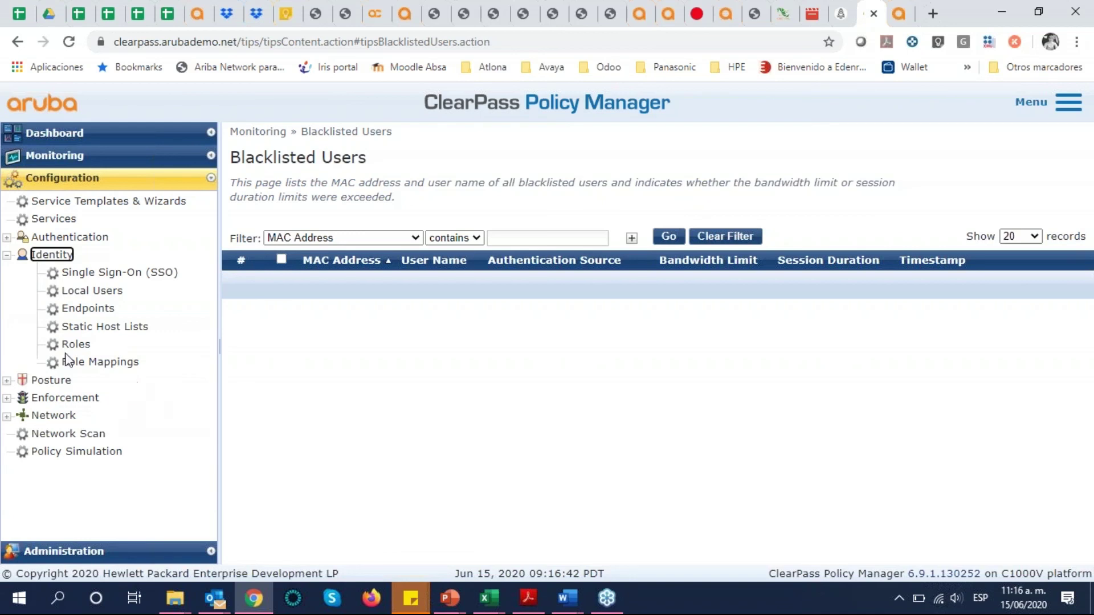
click(87, 310)
click(88, 293)
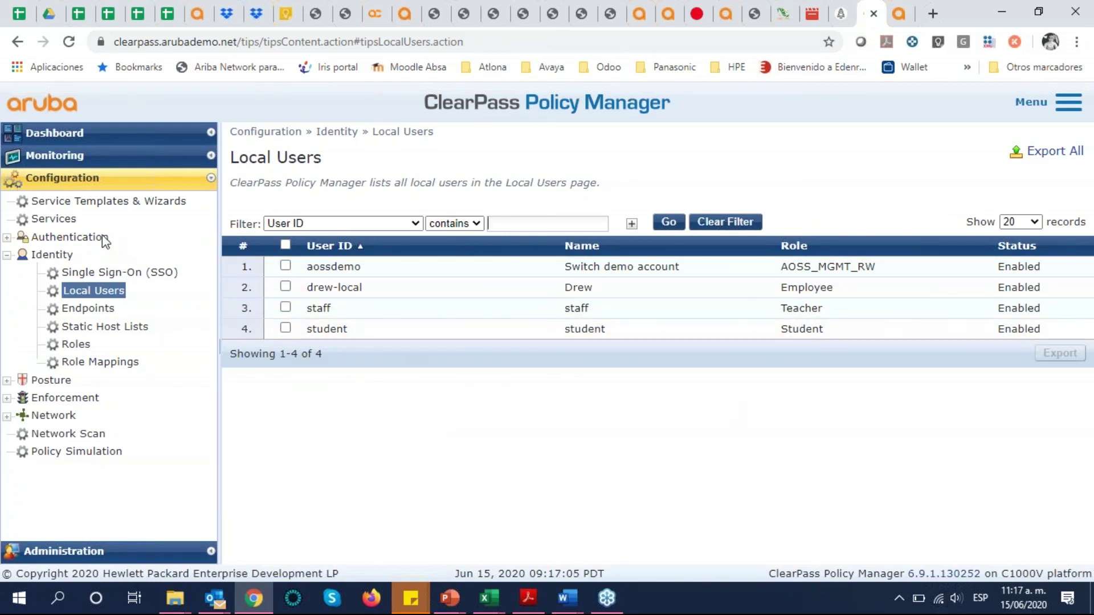
click(7, 255)
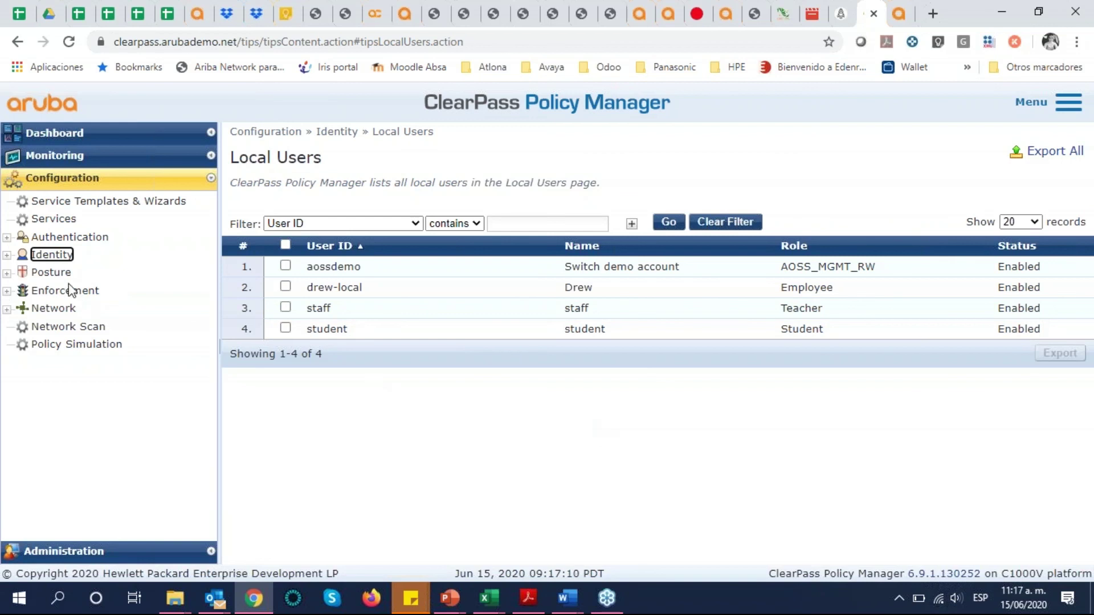
click(55, 155)
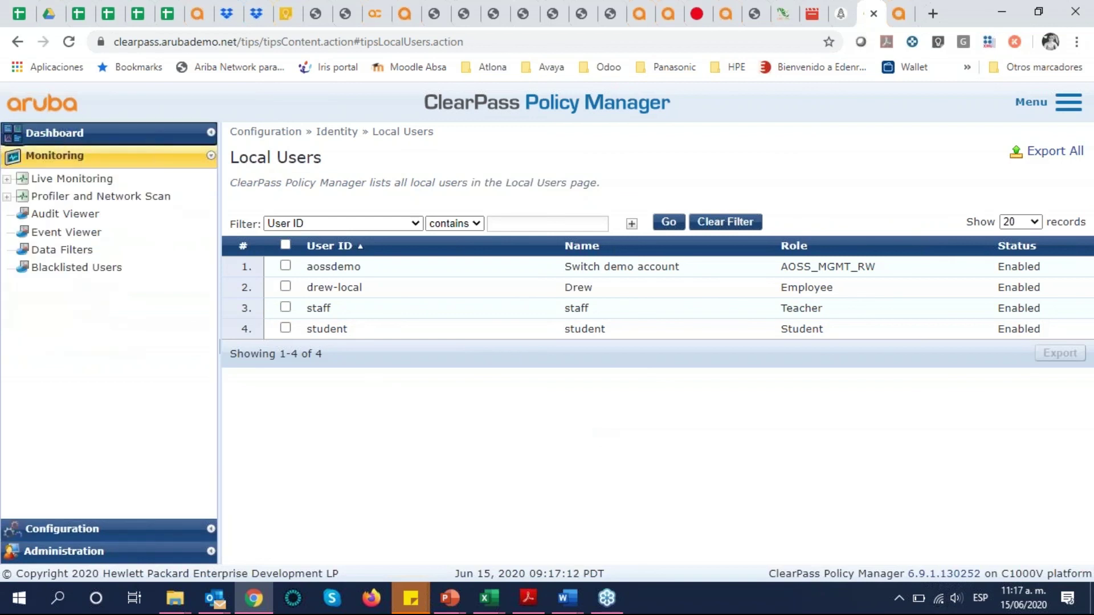
click(55, 133)
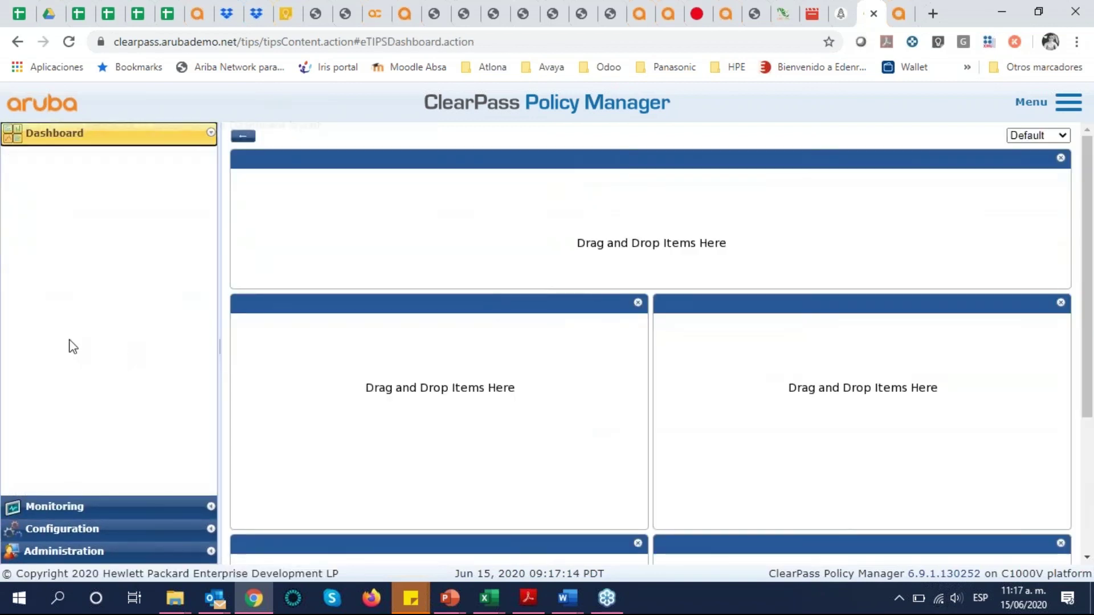
mouse_move(206, 231)
mouse_down()
mouse_move(222, 427)
mouse_move(219, 216)
mouse_up()
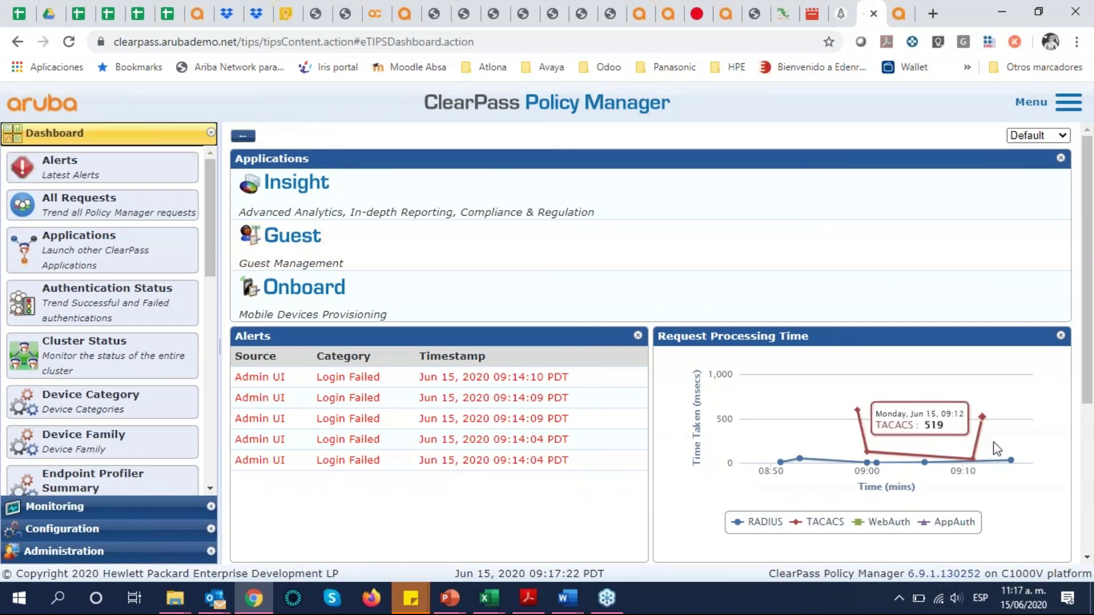
scroll(1030, 450, down, 2)
scroll(1031, 454, down, 3)
scroll(662, 369, up, 2)
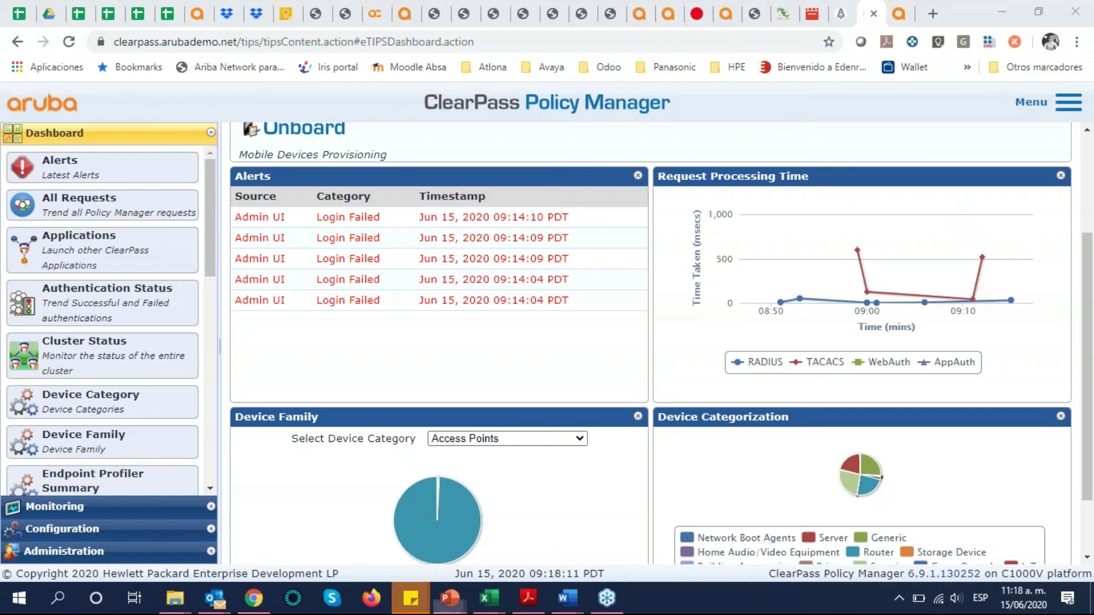
- Start the slideshow, swap presenter view for full-screen, then blank and restore the Gracias slide
key(shift+F5)
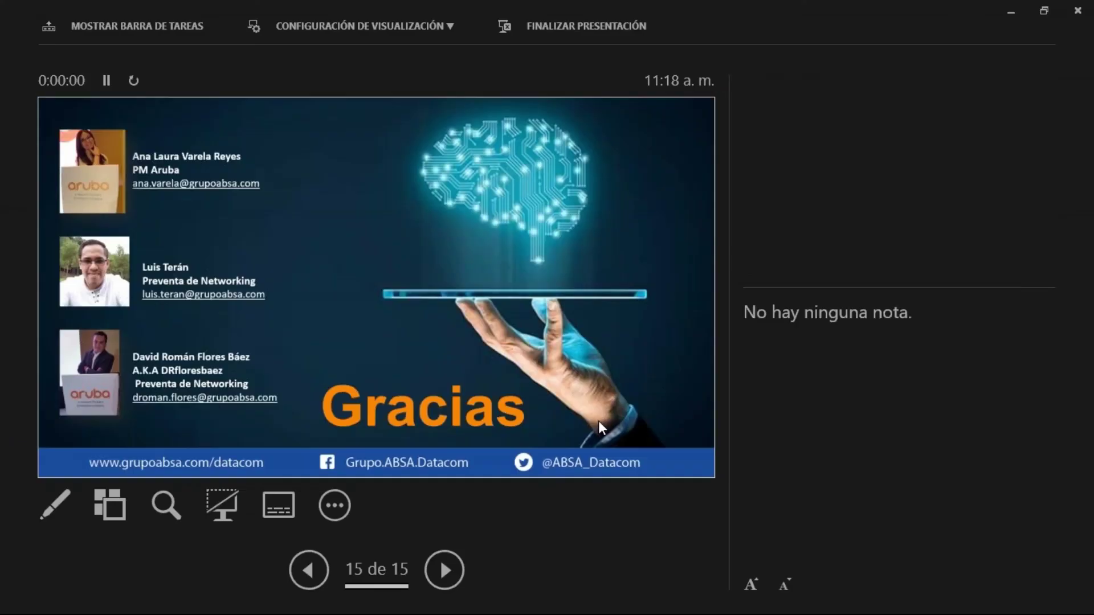
click(307, 26)
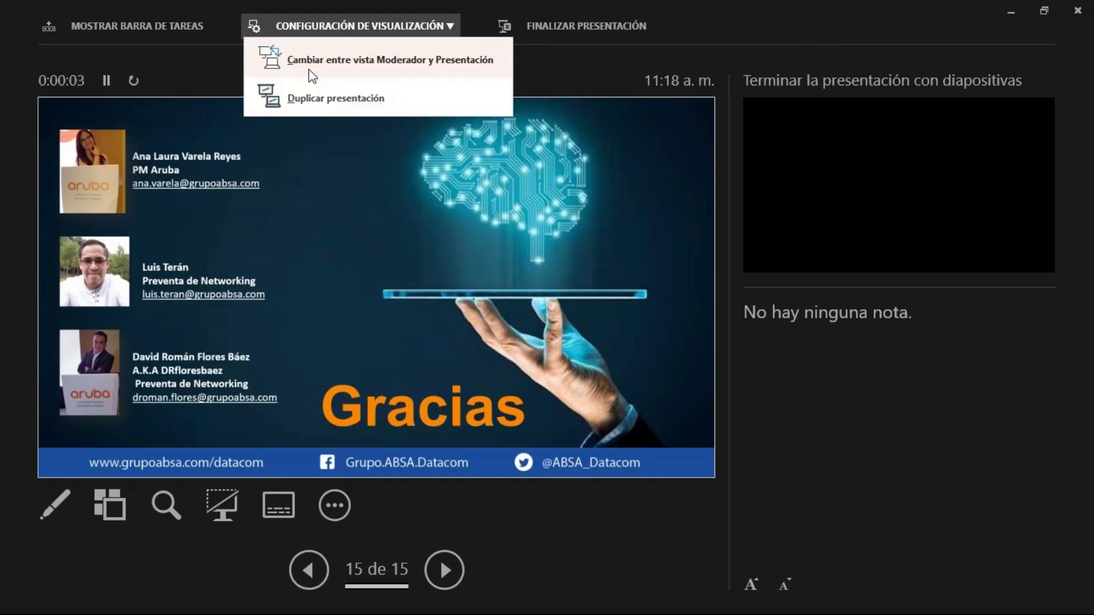
click(325, 61)
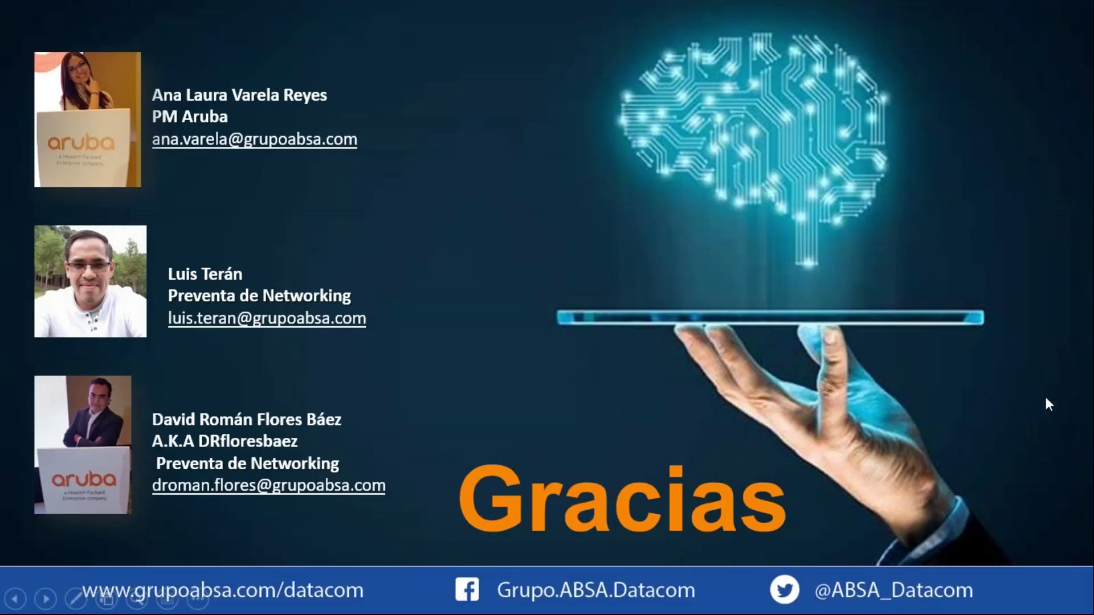
key(b)
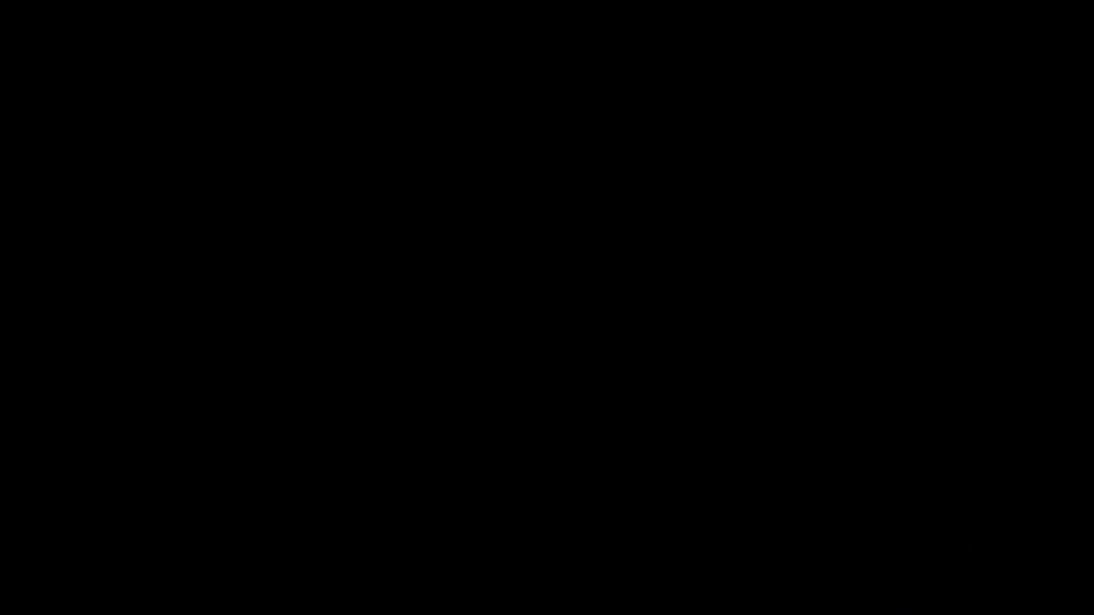
key(b)
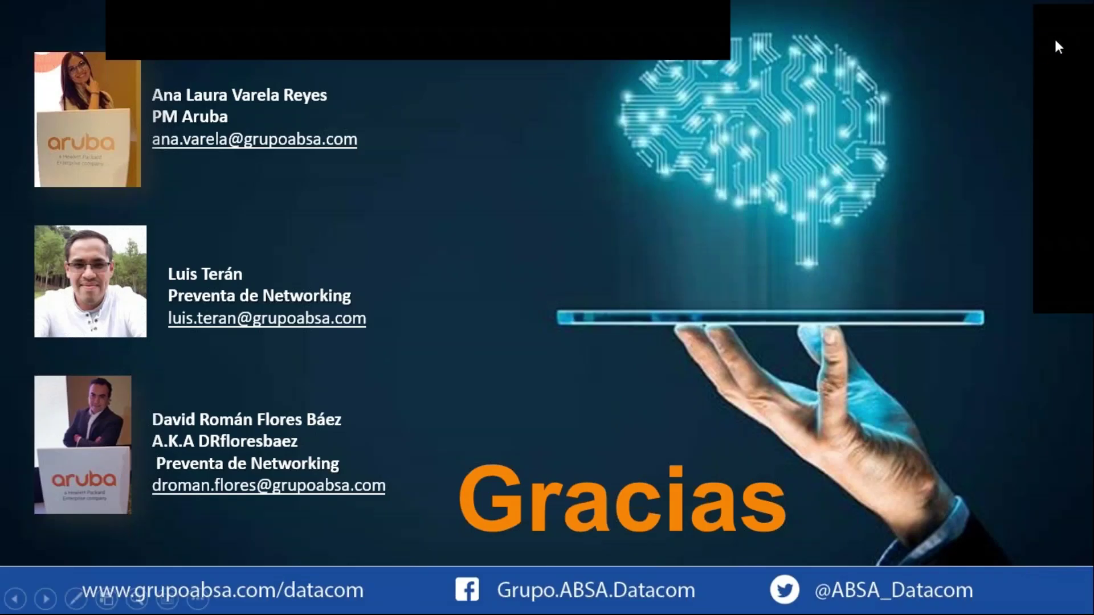